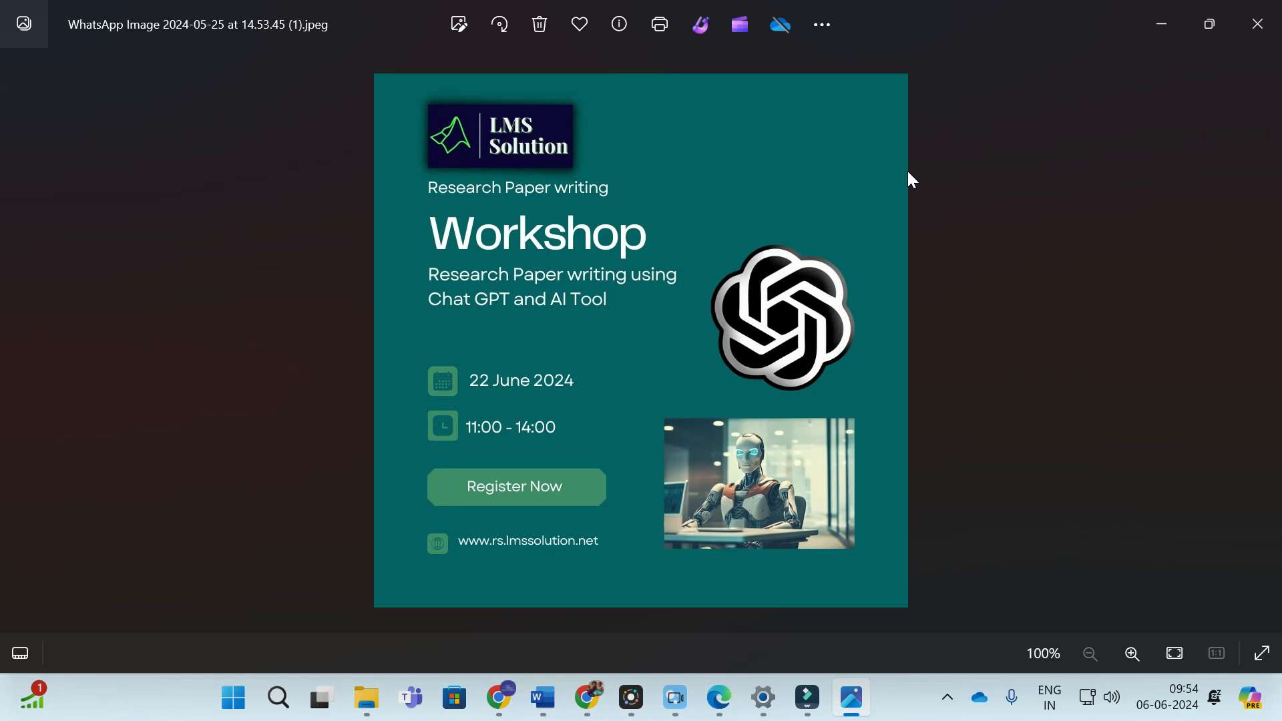
# Close the workshop poster image and read the chatbot's full answer about renewable energy in the docbot chat
pyautogui.hotkey('alt', 'F4')
pyautogui.scroll(-1, 211, 243)
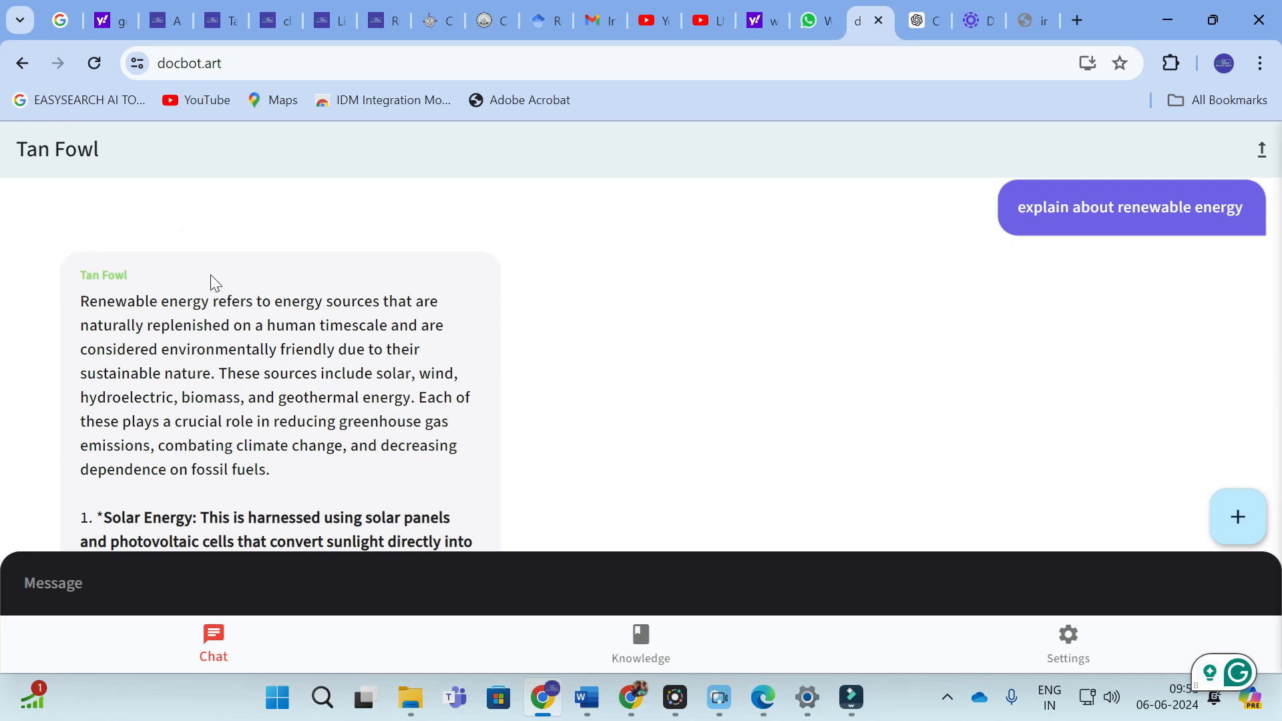
pyautogui.scroll(-1, 115, 270)
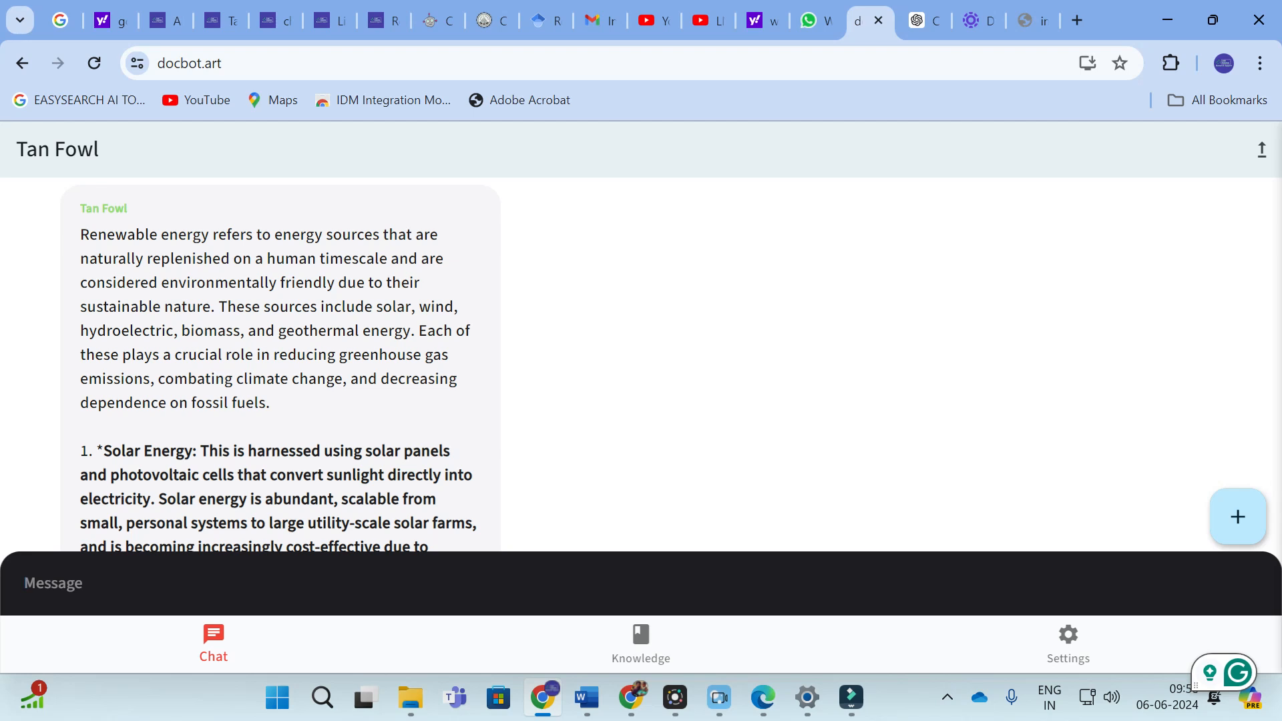
pyautogui.scroll(-2, 192, 375)
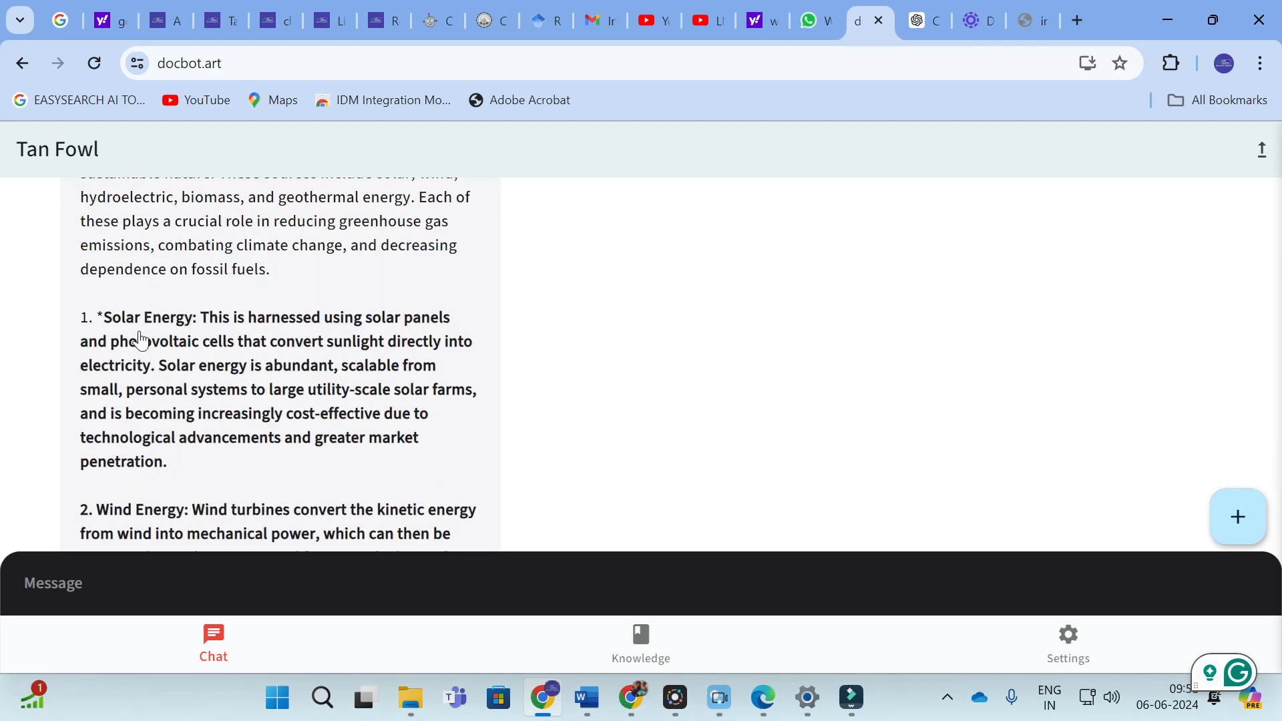
pyautogui.scroll(-1, 147, 379)
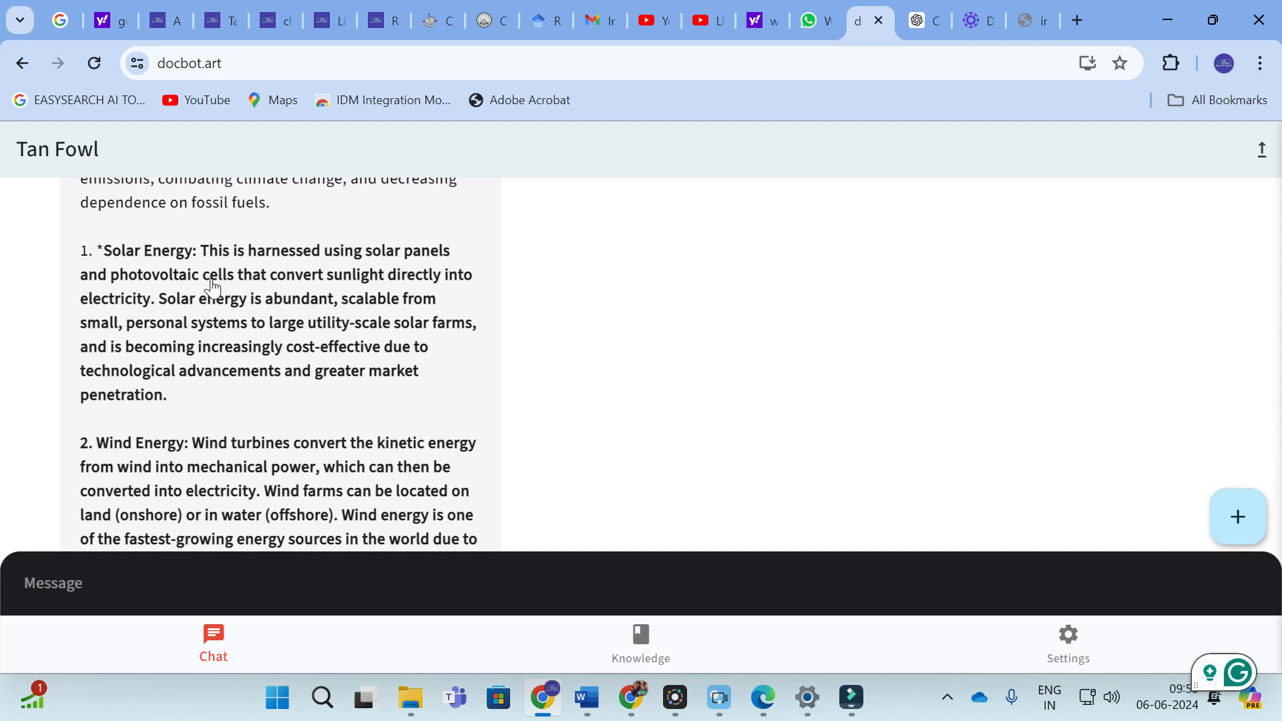
pyautogui.scroll(-5, 211, 289)
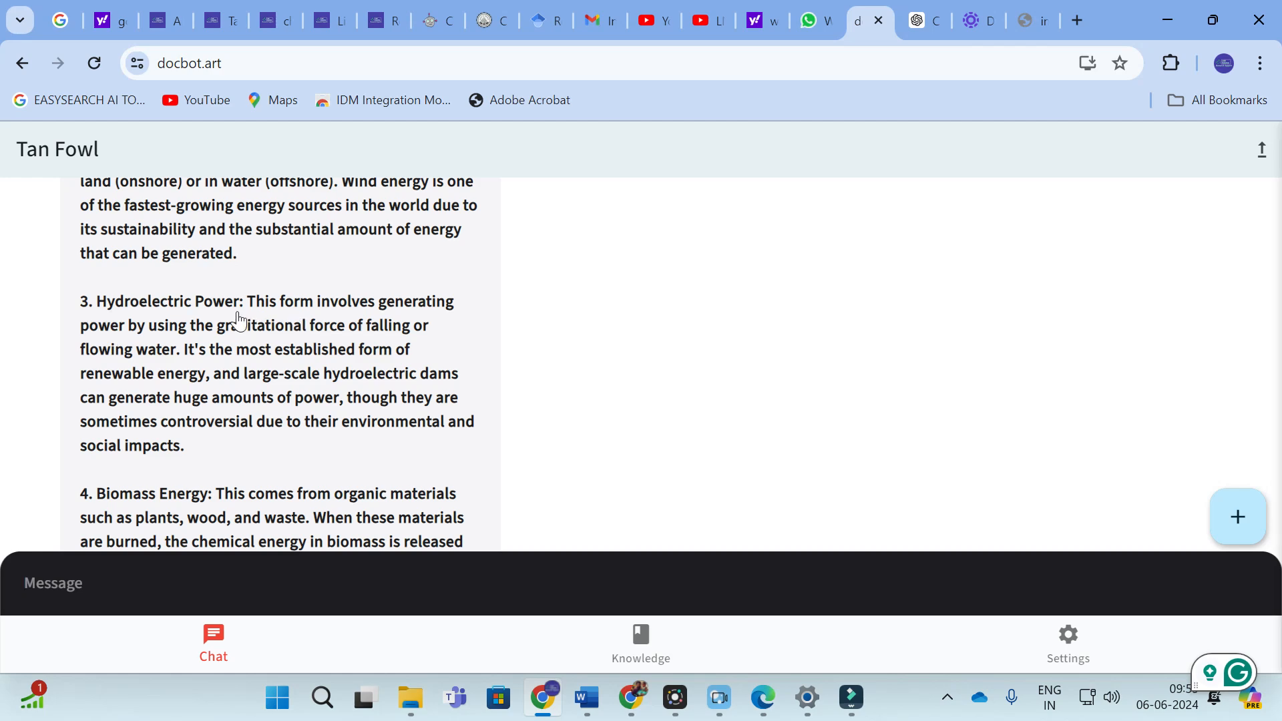
pyautogui.scroll(-1, 268, 320)
pyautogui.scroll(-2, 136, 434)
pyautogui.scroll(-6, 137, 434)
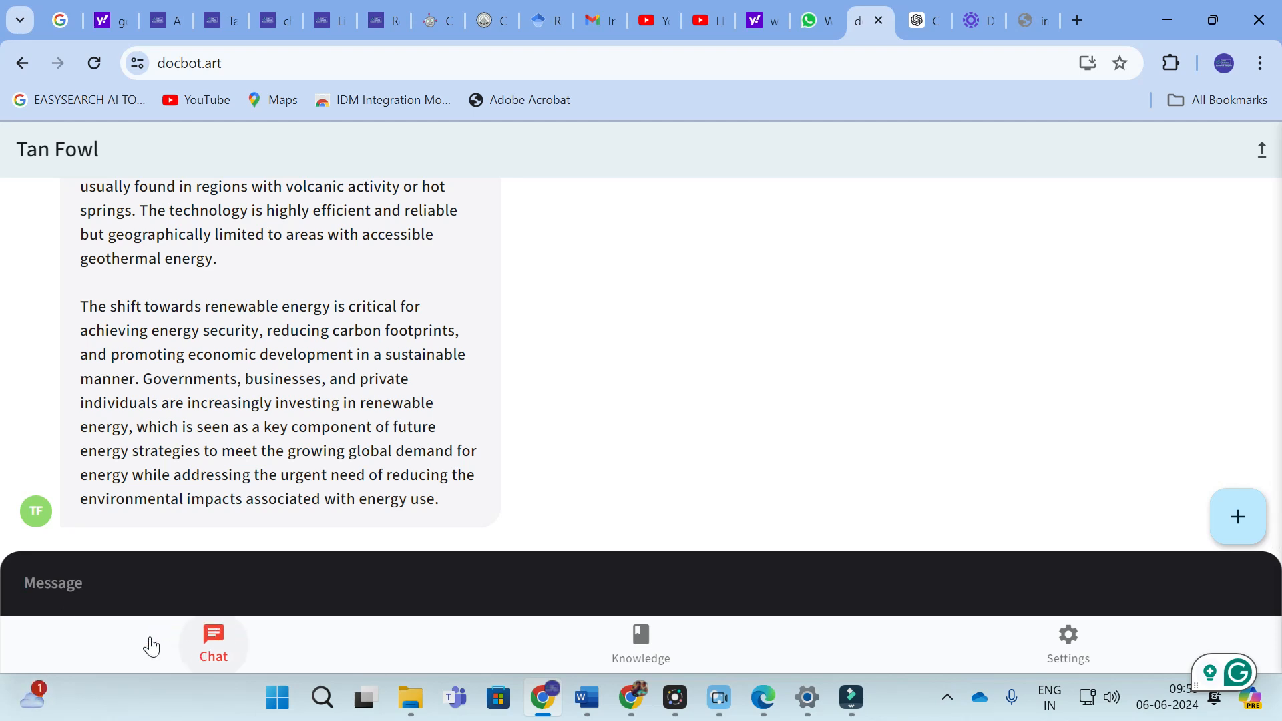
# Examine the bot's Knowledge documents and the options for adding sources, and return to the chat through the docbot home page
pyautogui.click(641, 644)
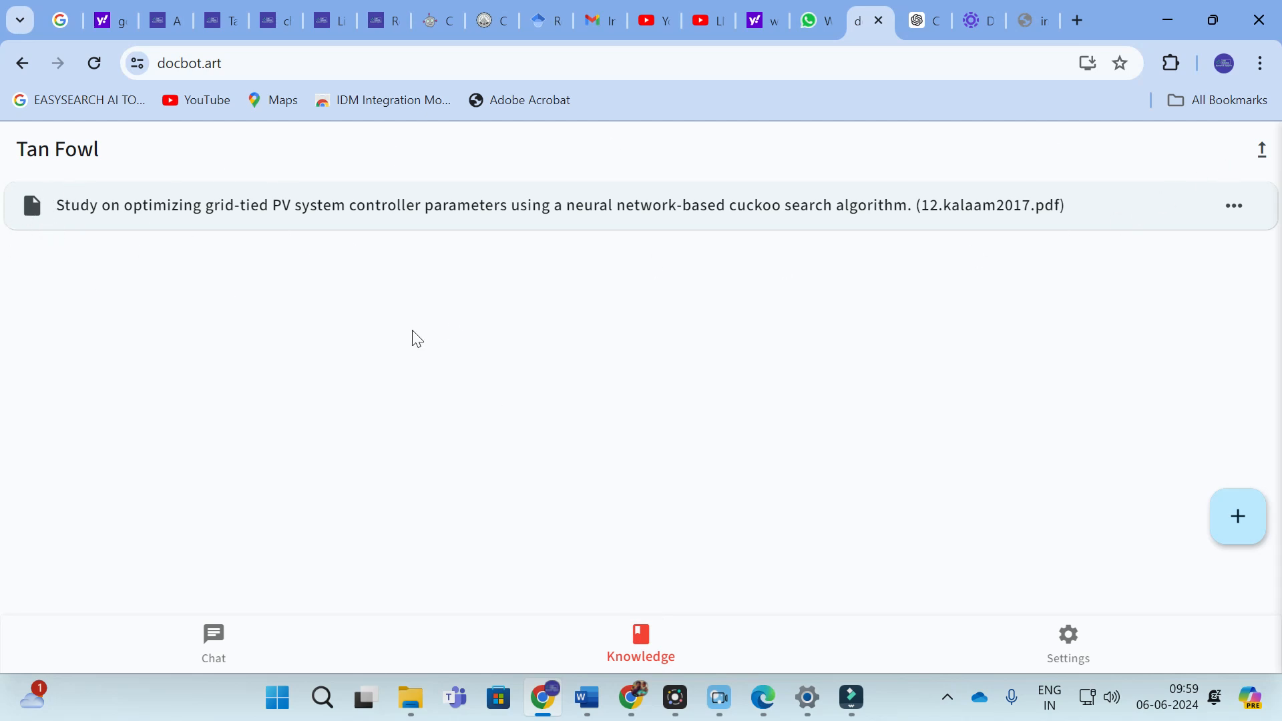
pyautogui.click(1243, 525)
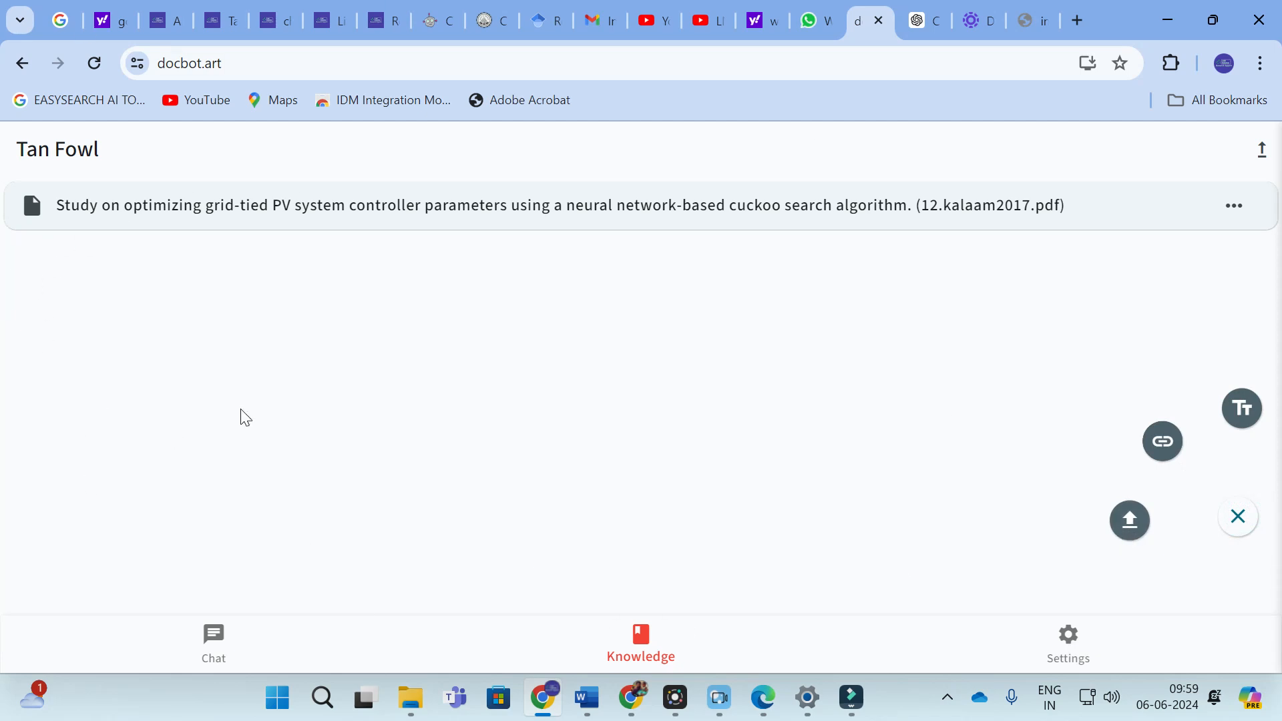
pyautogui.click(21, 64)
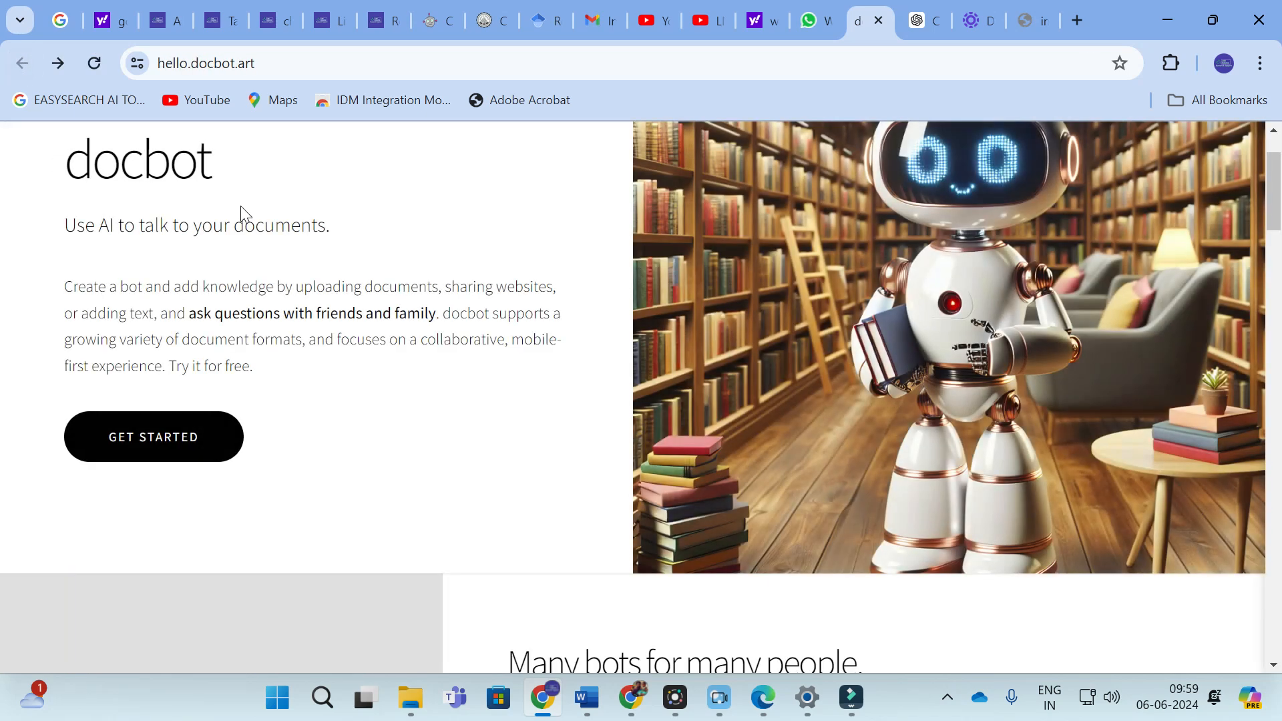
pyautogui.click(158, 443)
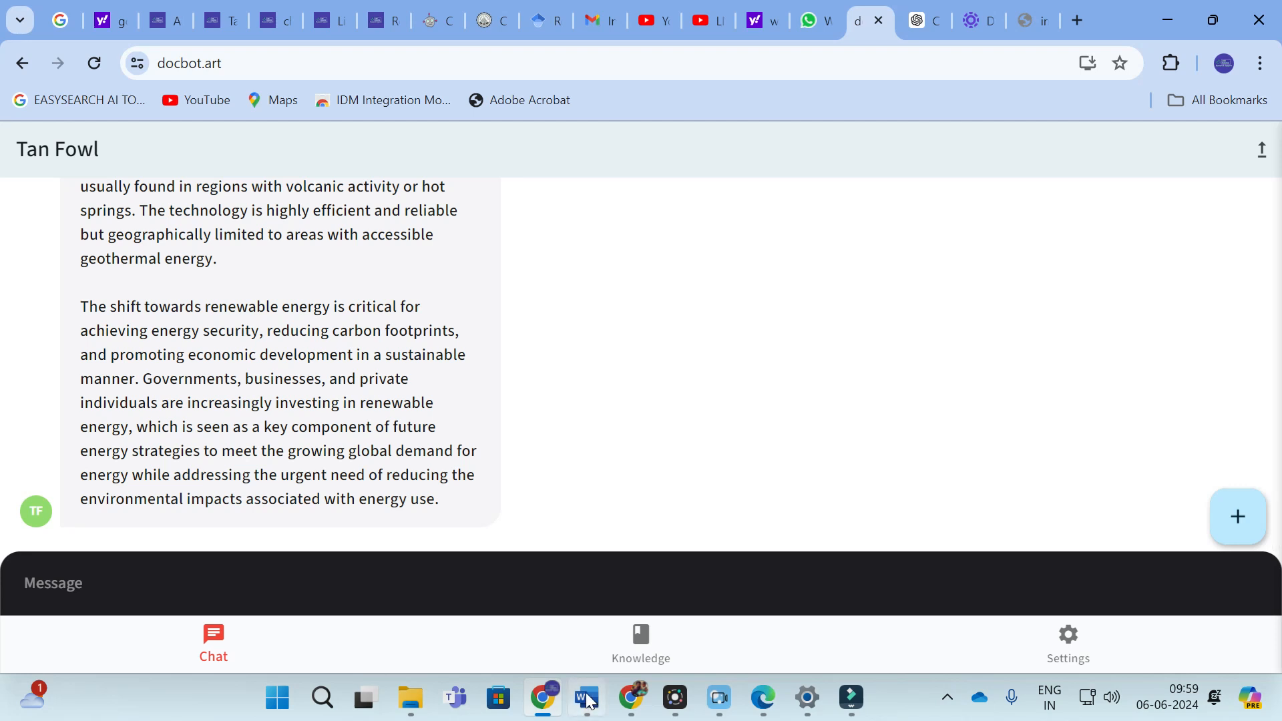
# Open 12.kalaam2017.pdf from the desktop and copy references 1 to 5 from its References section
pyautogui.moveTo(541, 712)
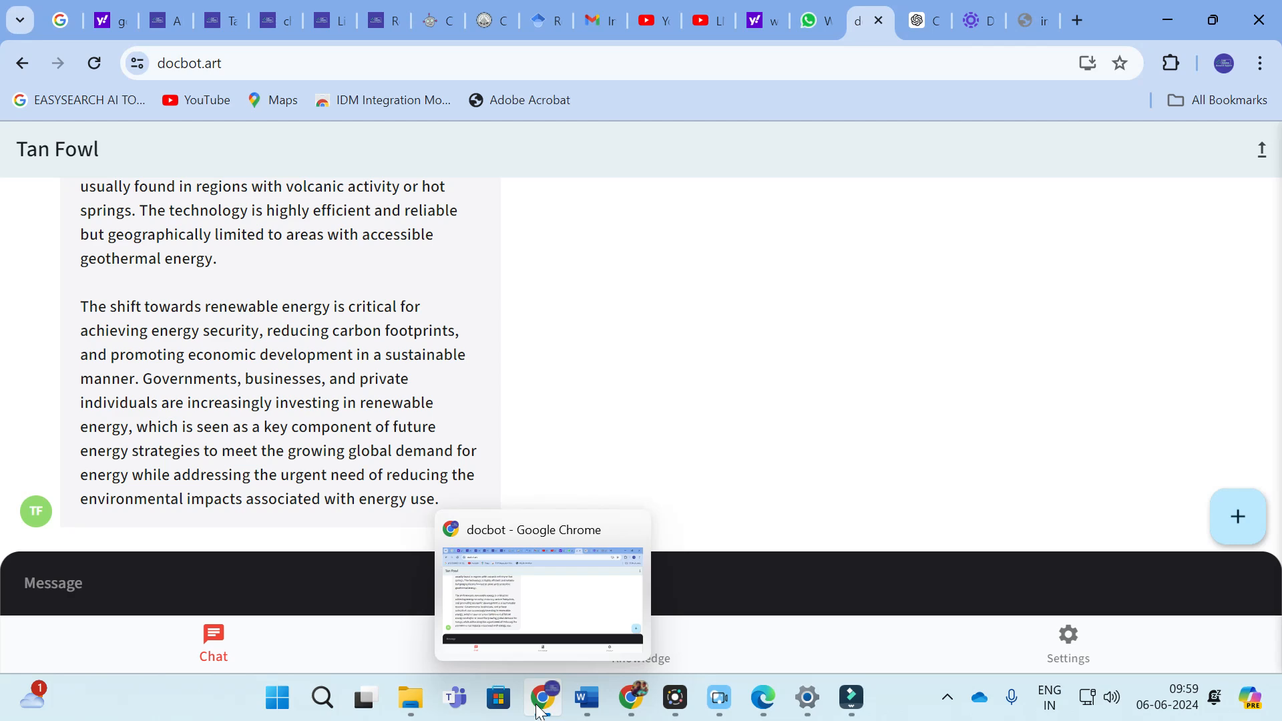
pyautogui.click(1168, 21)
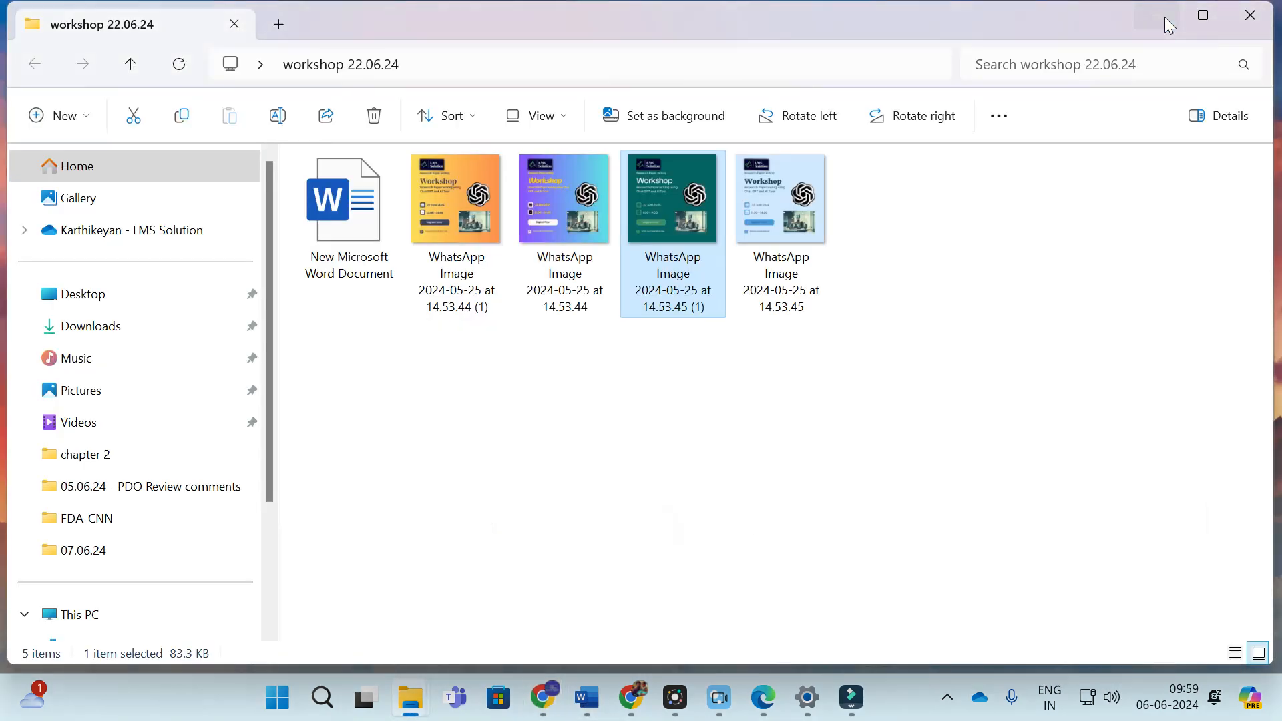
pyautogui.click(1168, 24)
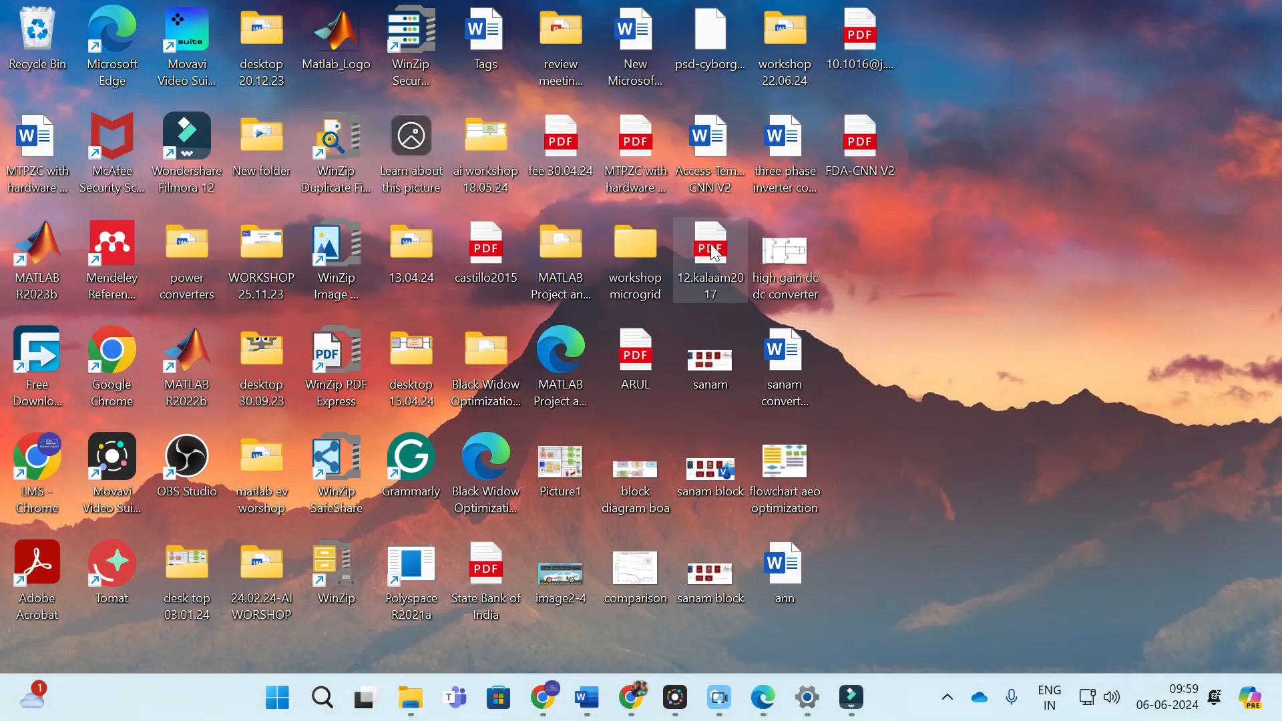
pyautogui.scroll(-10, 1193, 232)
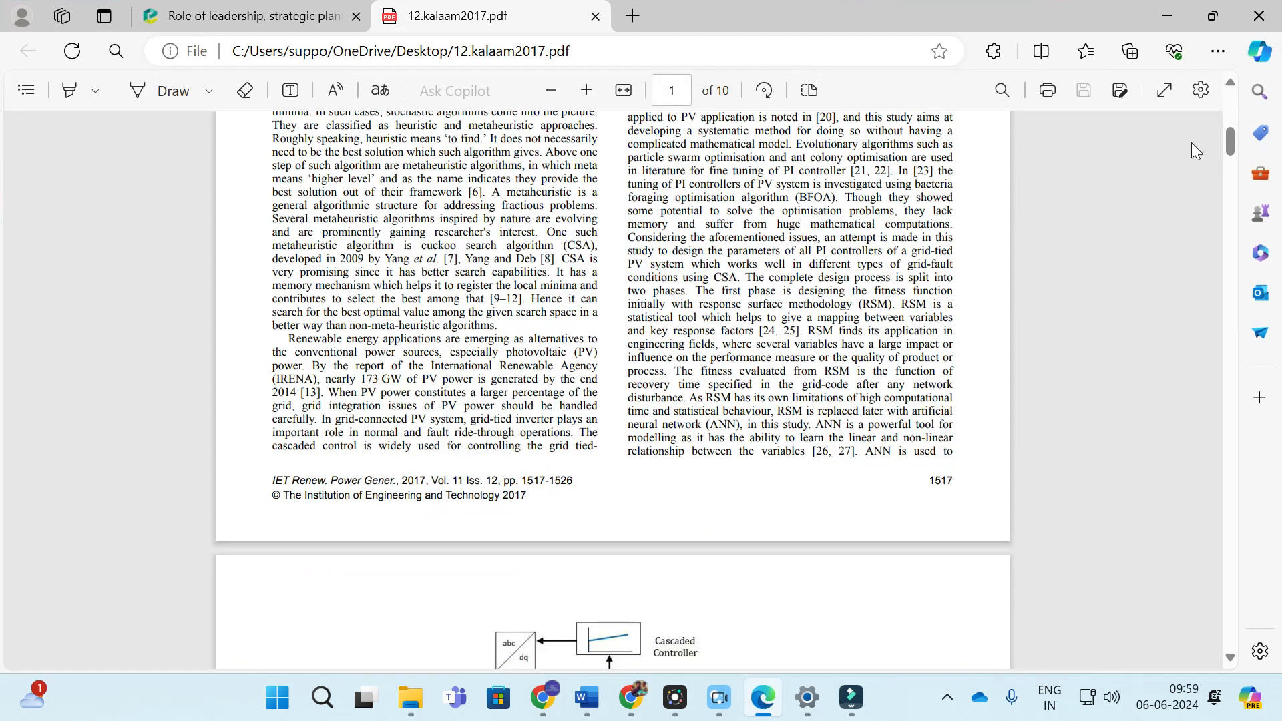
pyautogui.moveTo(1237, 145); pyautogui.dragTo(1241, 574)
pyautogui.moveTo(304, 480); pyautogui.dragTo(577, 610)
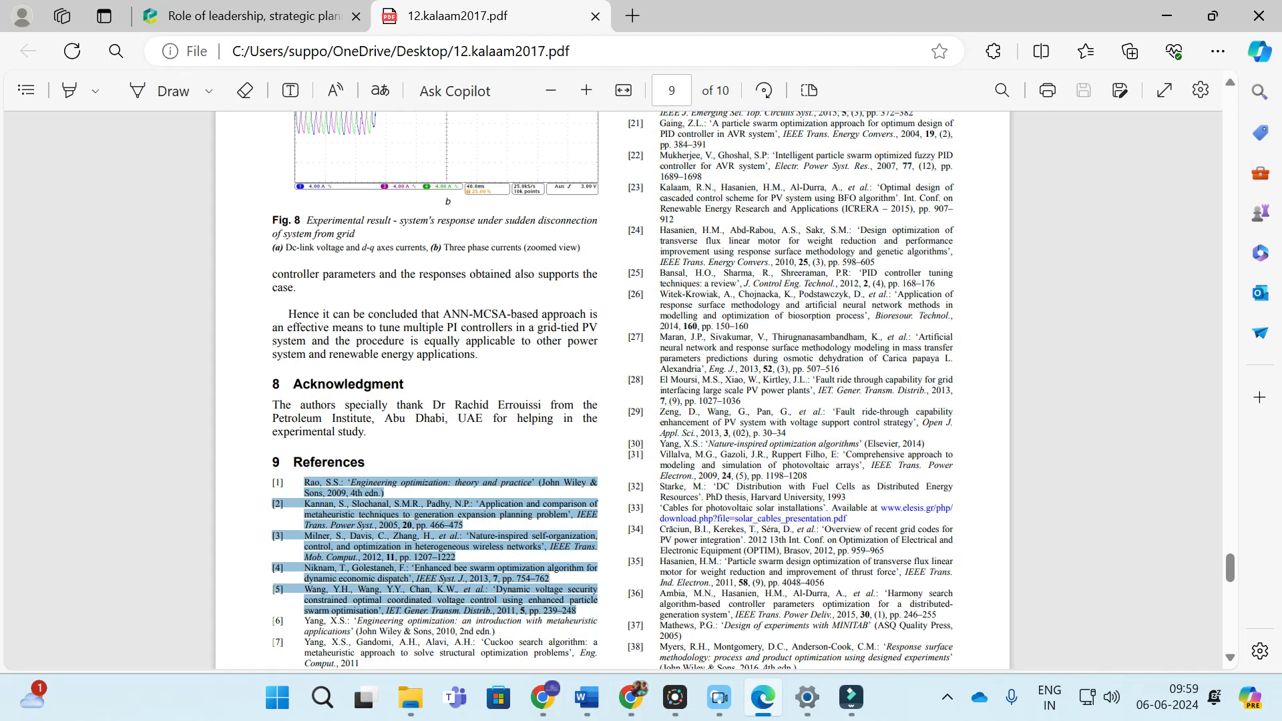
# Switch to the docbot chat in Chrome and send the copied references followed by "from the above references pls generate a literature review"
pyautogui.click(543, 699)
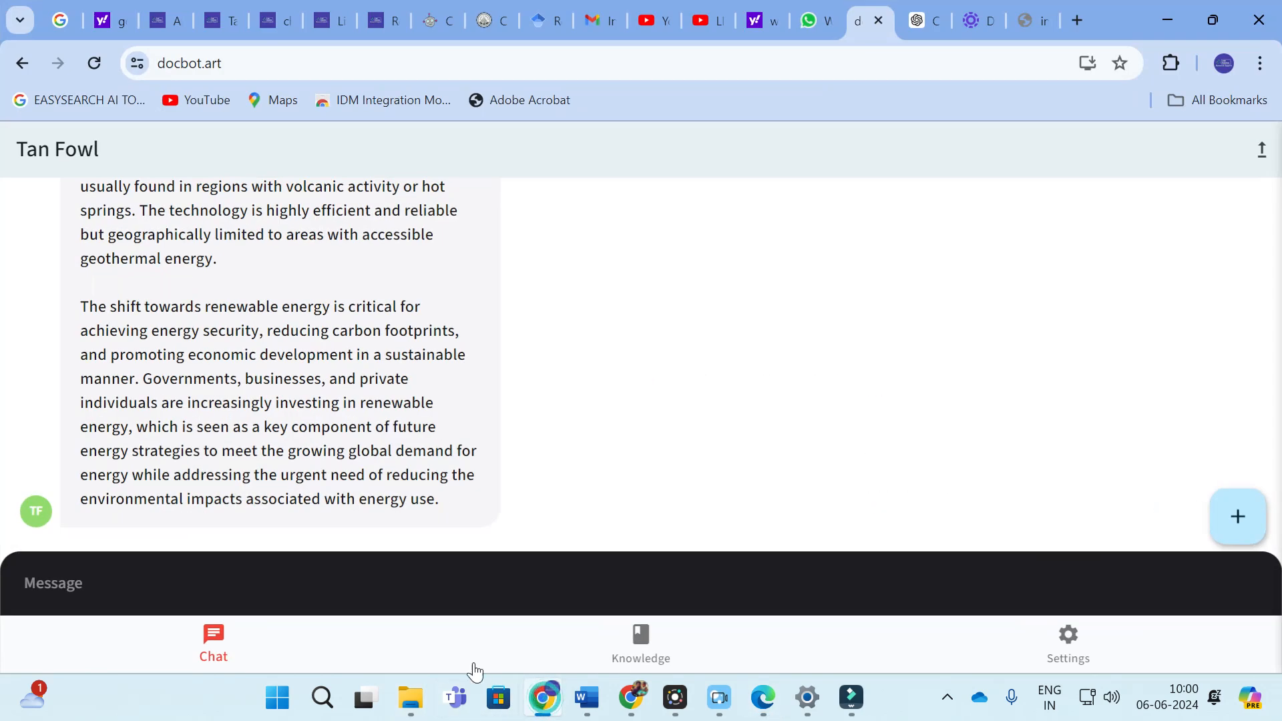
pyautogui.click(119, 581)
pyautogui.hotkey('ctrl', 'v')
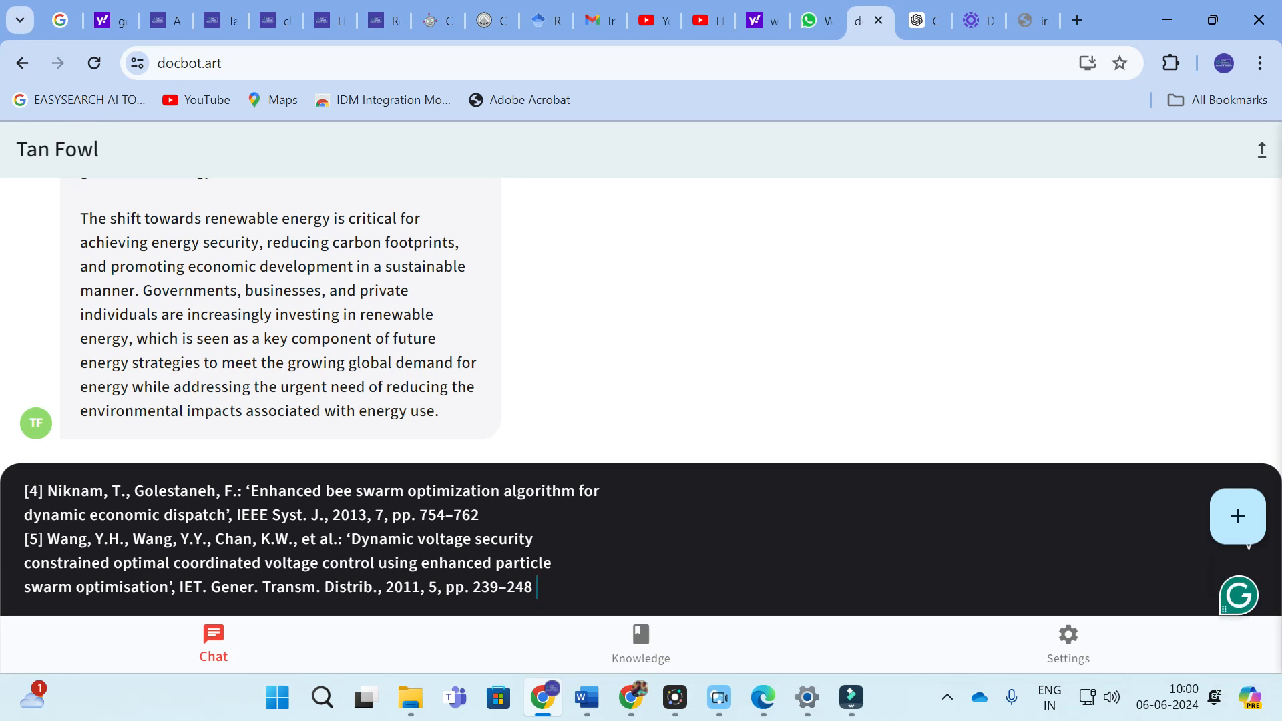
pyautogui.write('fro')
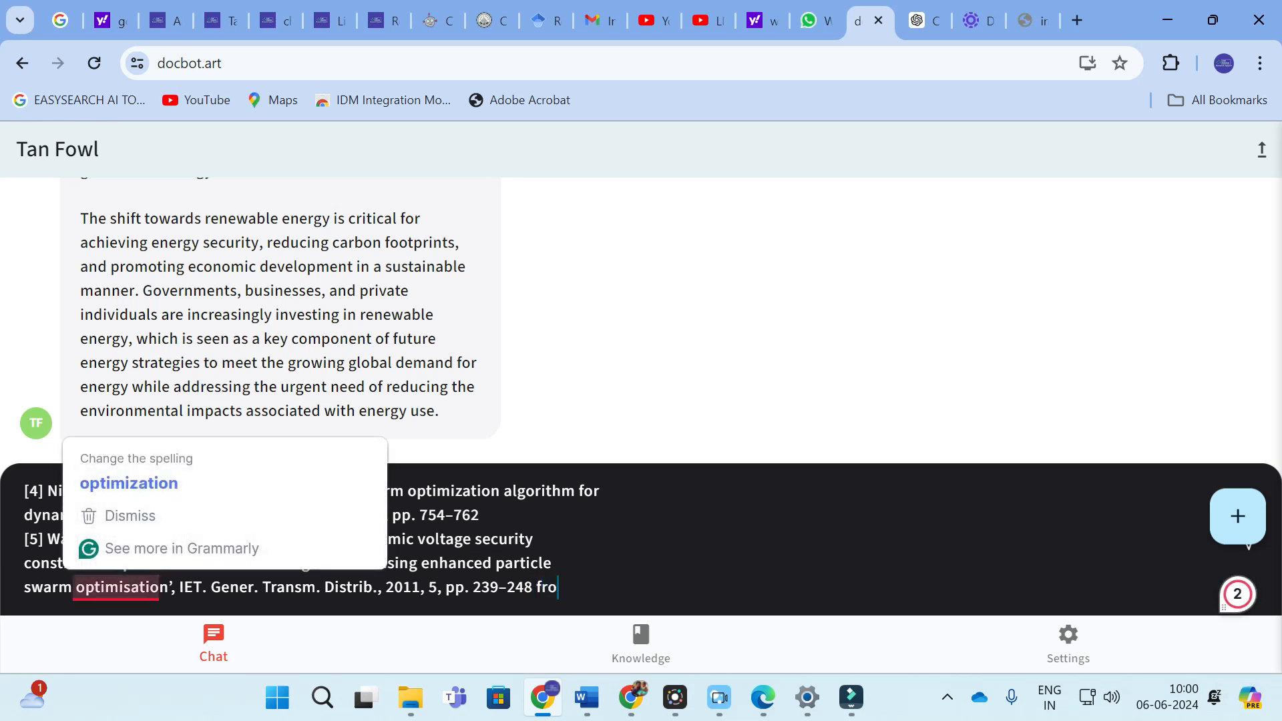
pyautogui.write('m the above ')
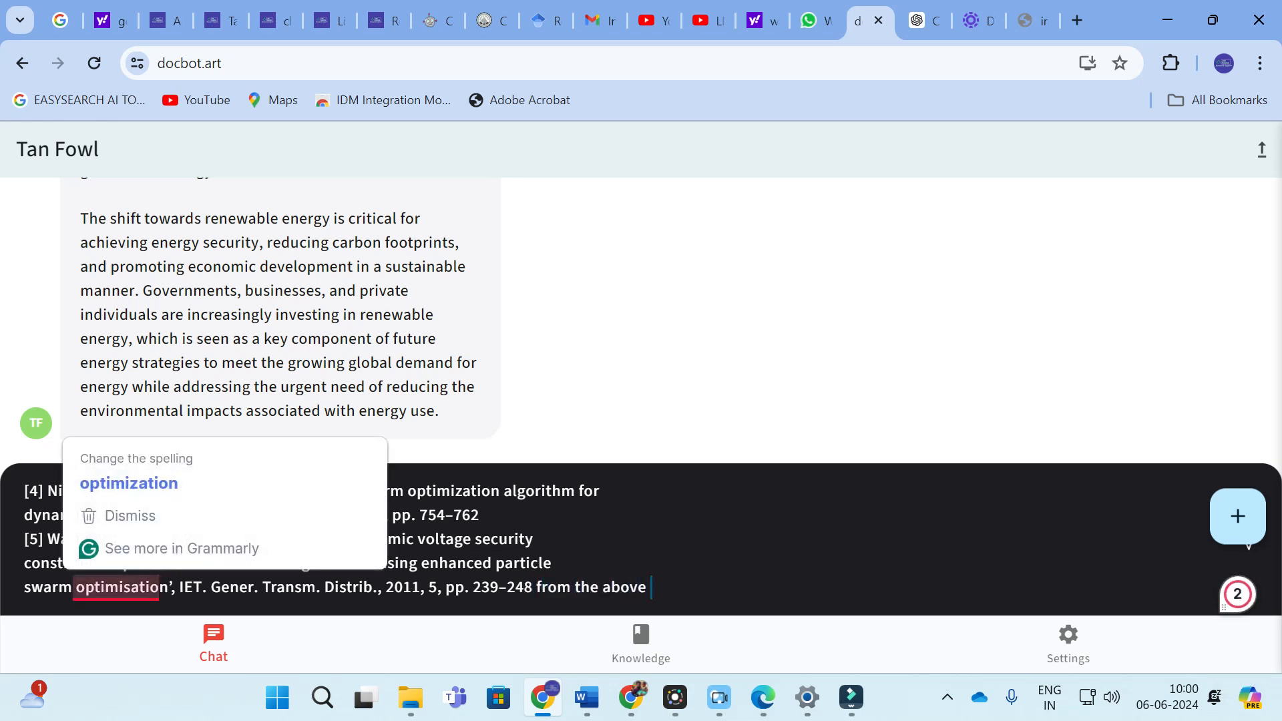
pyautogui.write('references')
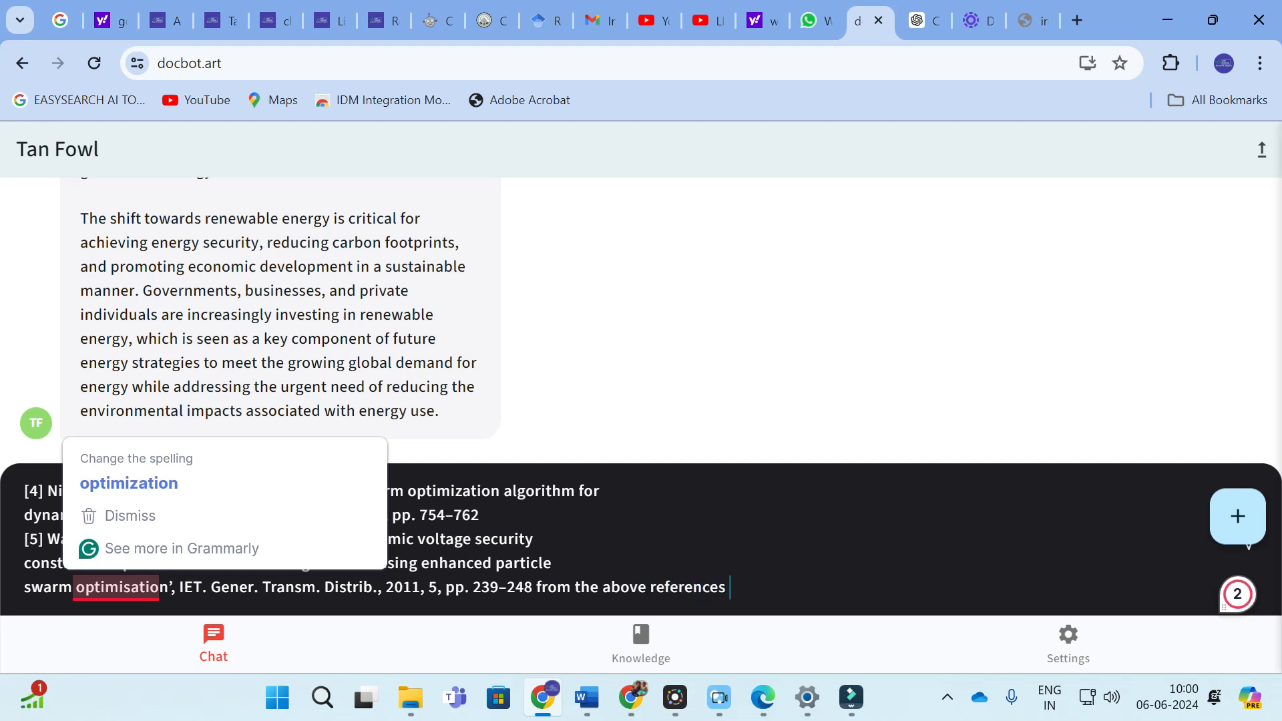
pyautogui.write(' pls generate a')
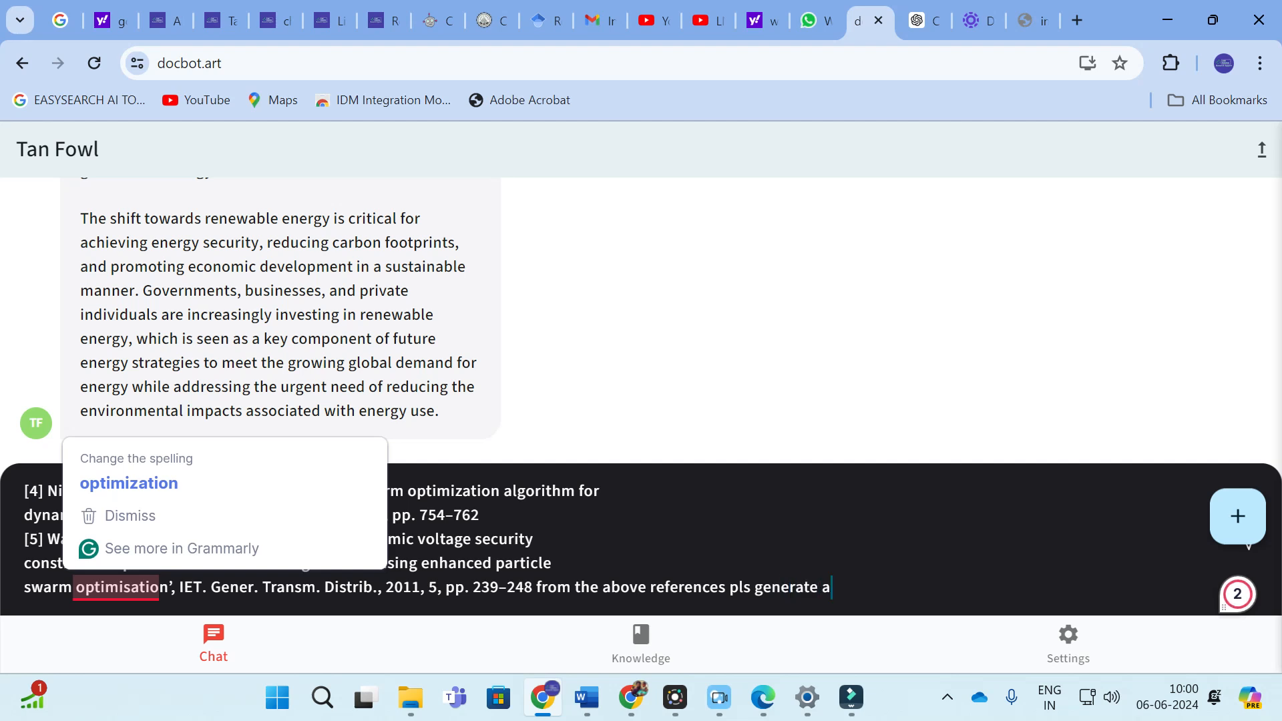
pyautogui.write(' literature review')
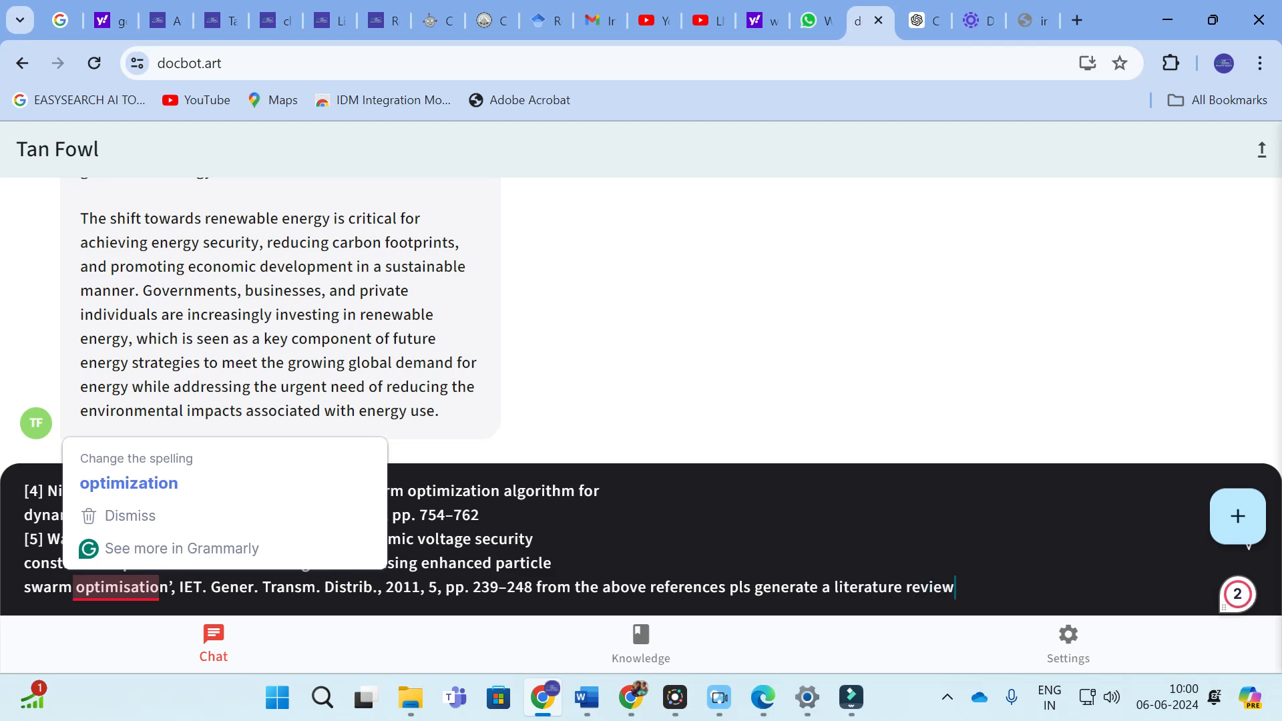
pyautogui.press('Return')
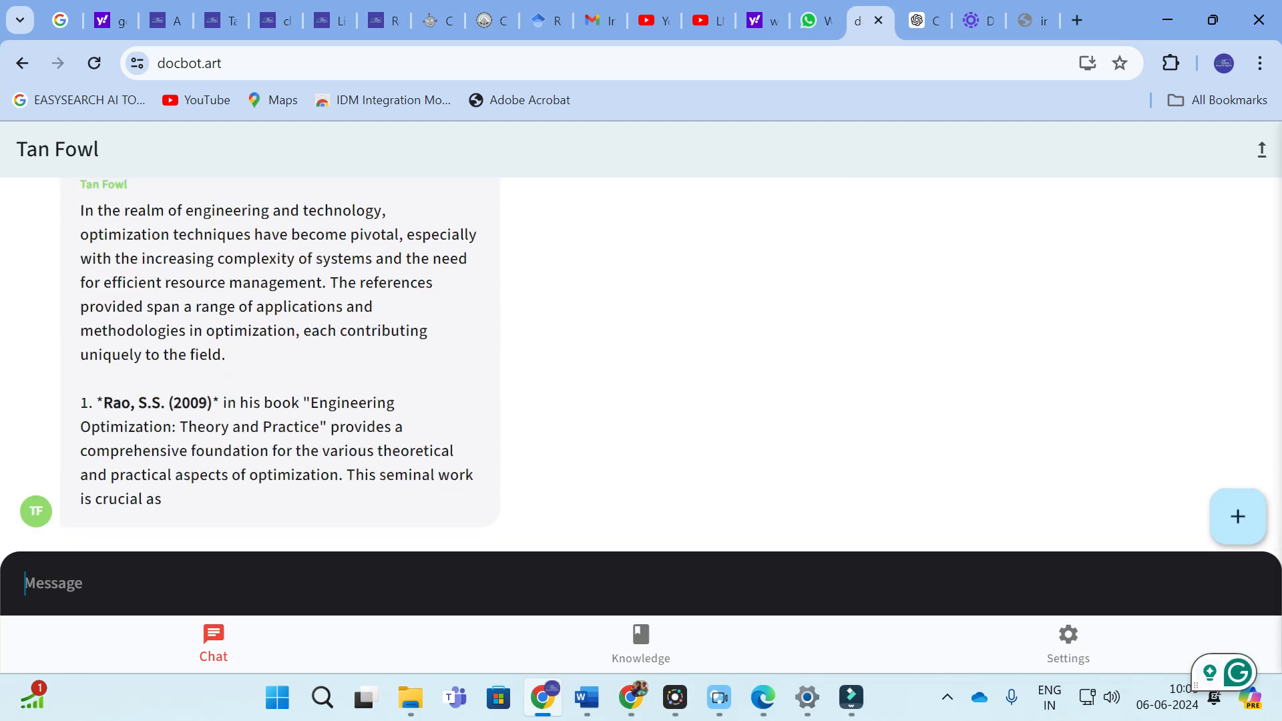
# Read the generated literature review from its introduction to its closing paragraph, comparing it with the five references in the sent message
pyautogui.scroll(10, 1013, 395)
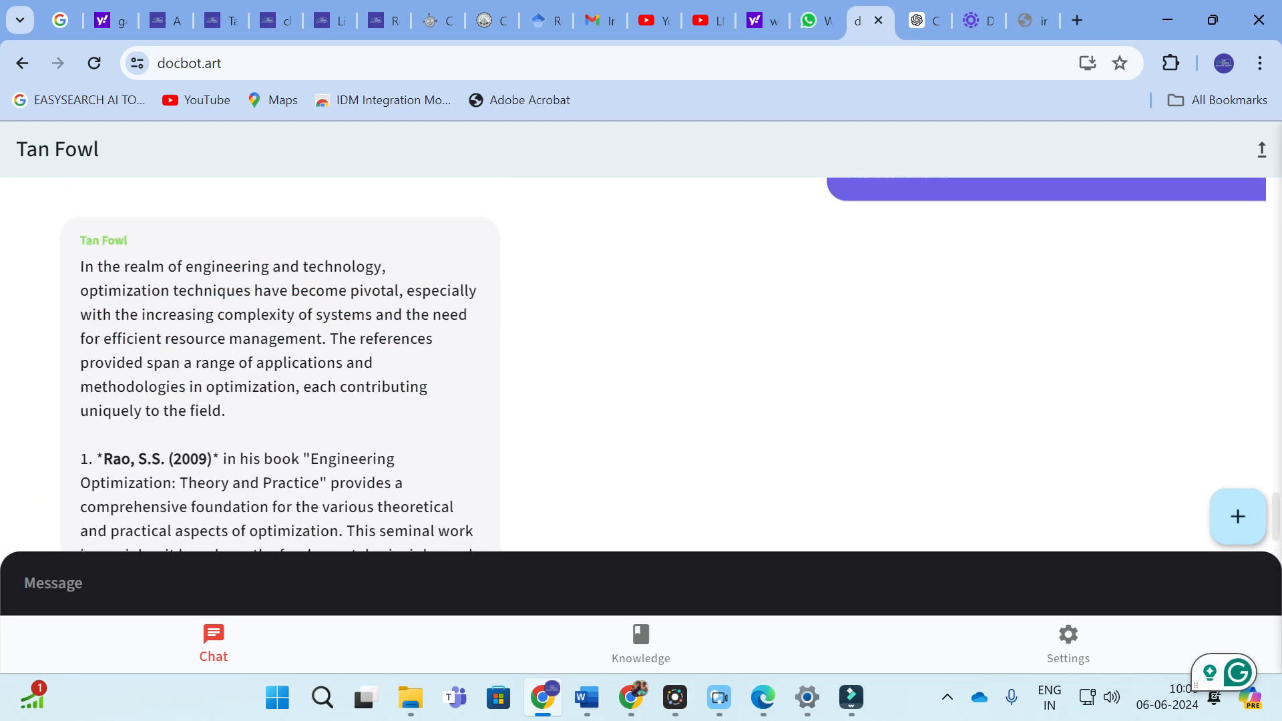
pyautogui.scroll(4, 1046, 365)
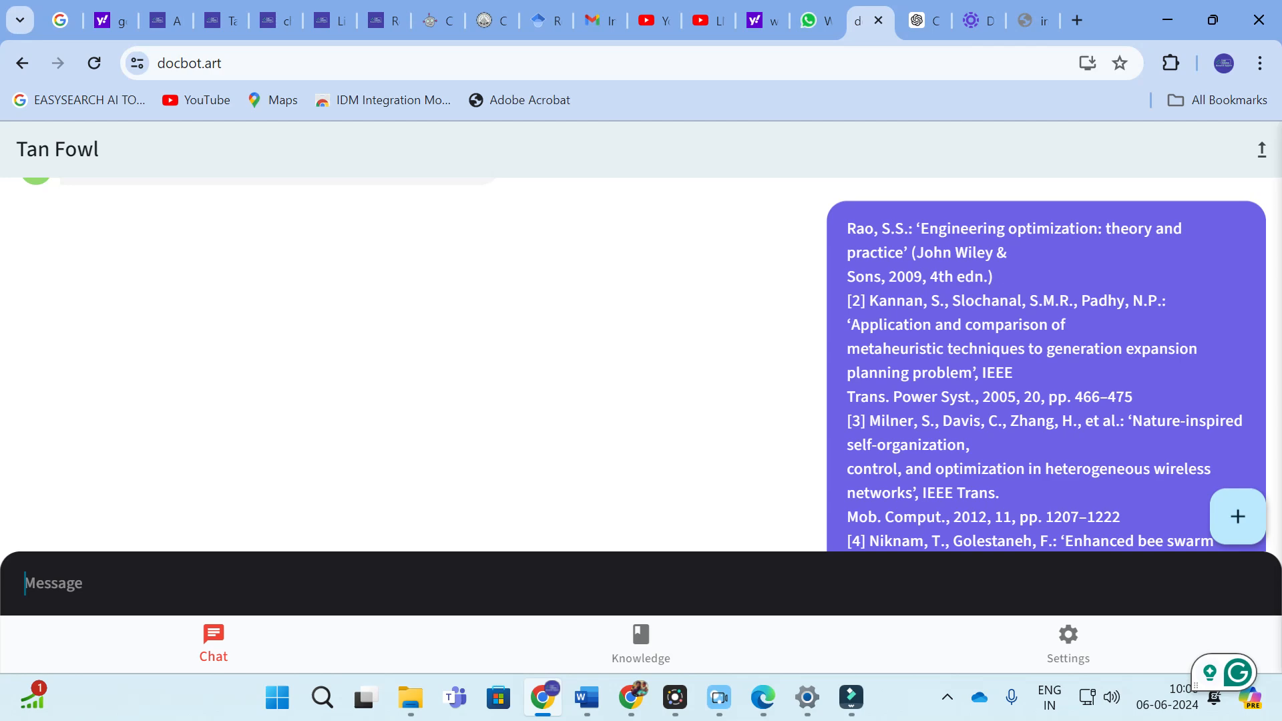
pyautogui.scroll(-10, 286, 329)
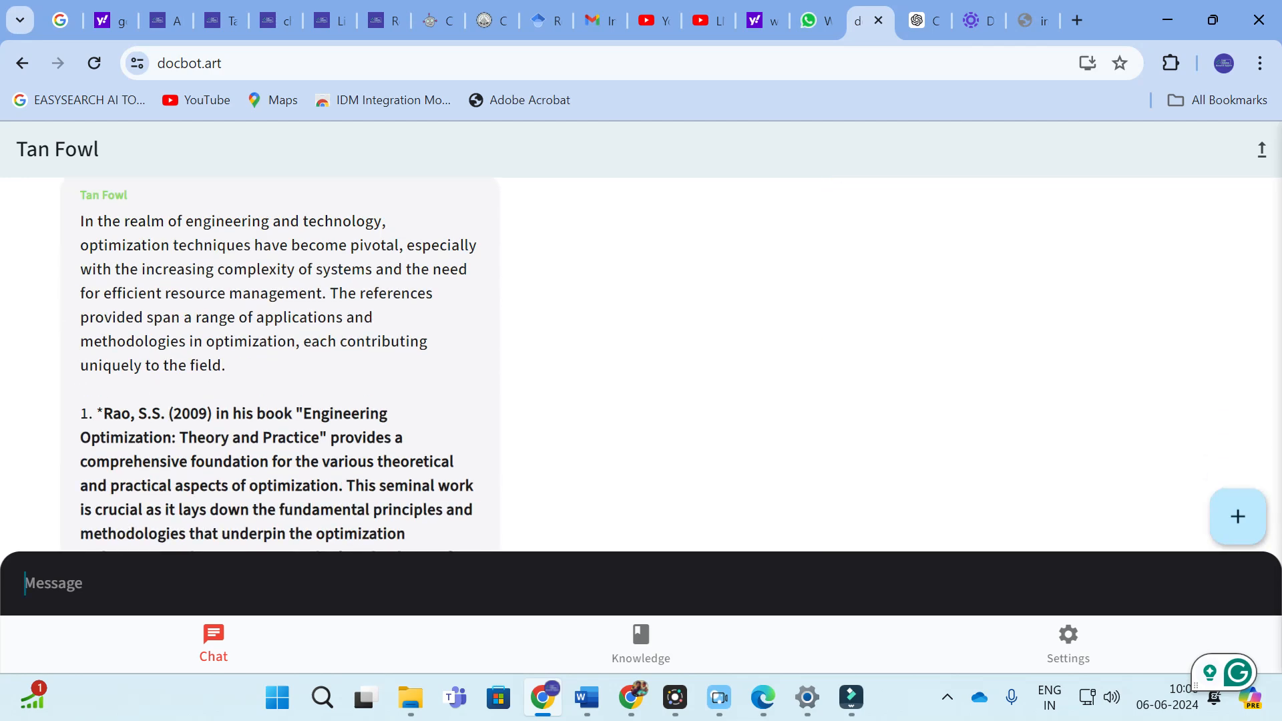
pyautogui.scroll(-3, 149, 392)
pyautogui.scroll(1, 175, 381)
pyautogui.scroll(-2, 171, 275)
pyautogui.scroll(1, 172, 271)
pyautogui.scroll(-3, 175, 274)
pyautogui.scroll(-3, 183, 286)
pyautogui.scroll(-1, 254, 352)
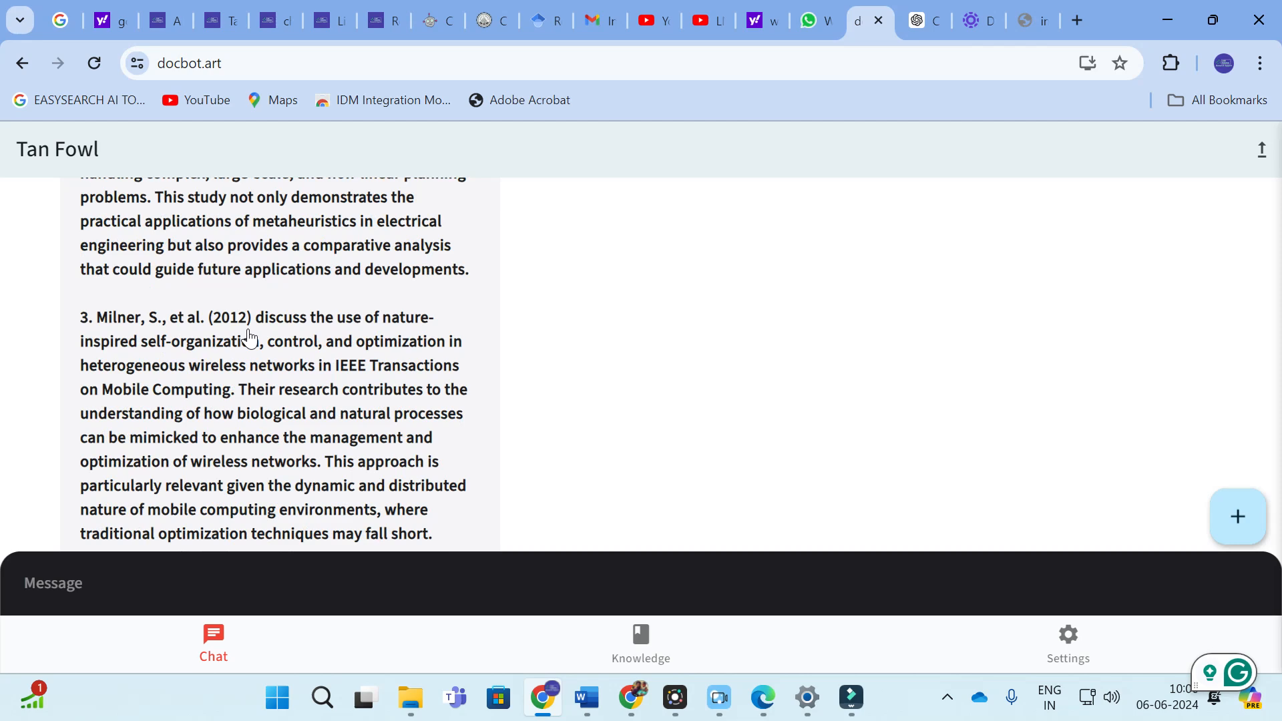
pyautogui.scroll(-15, 251, 340)
pyautogui.scroll(-1, 248, 337)
pyautogui.scroll(8, 249, 337)
pyautogui.scroll(12, 249, 337)
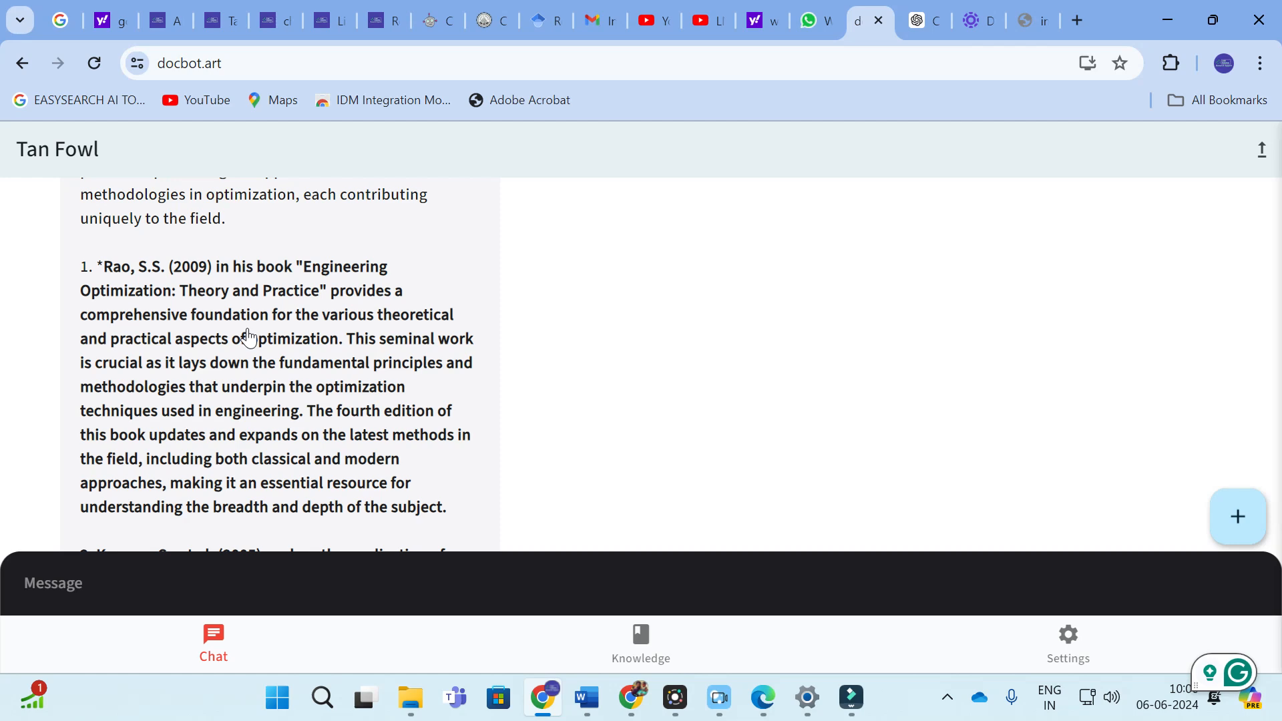
pyautogui.scroll(3, 890, 358)
pyautogui.scroll(3, 977, 367)
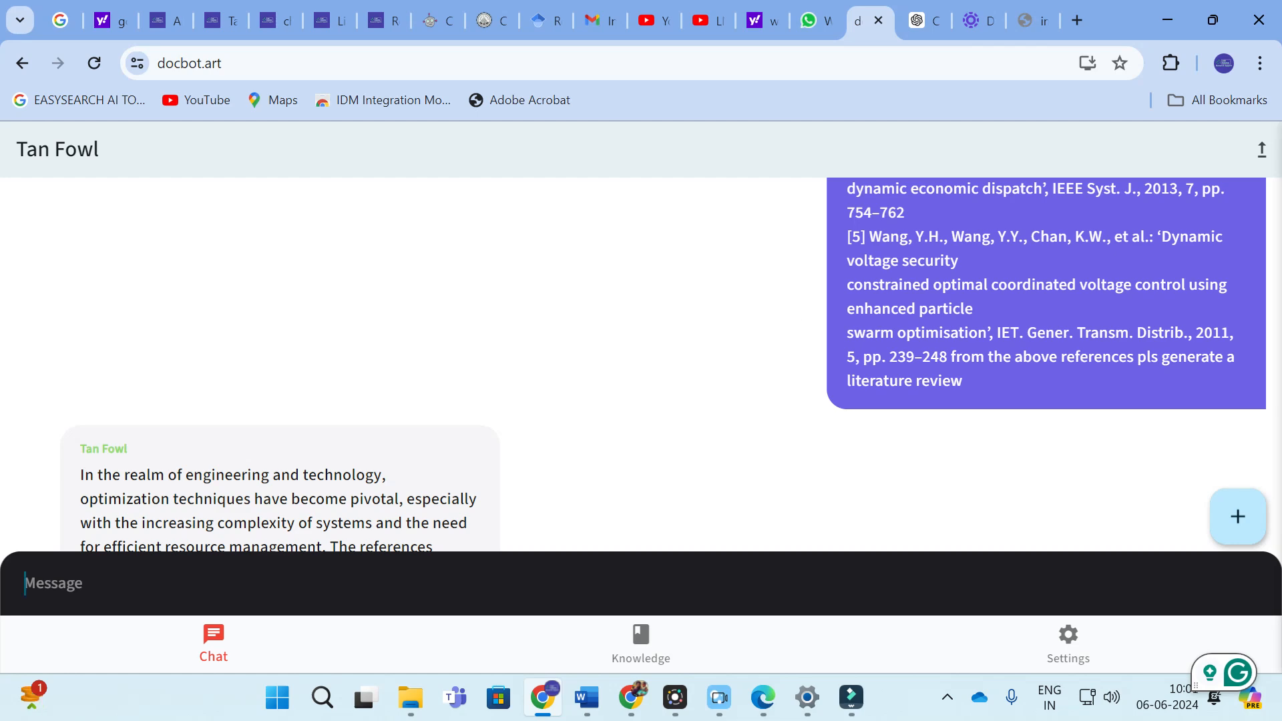
pyautogui.scroll(-15, 180, 410)
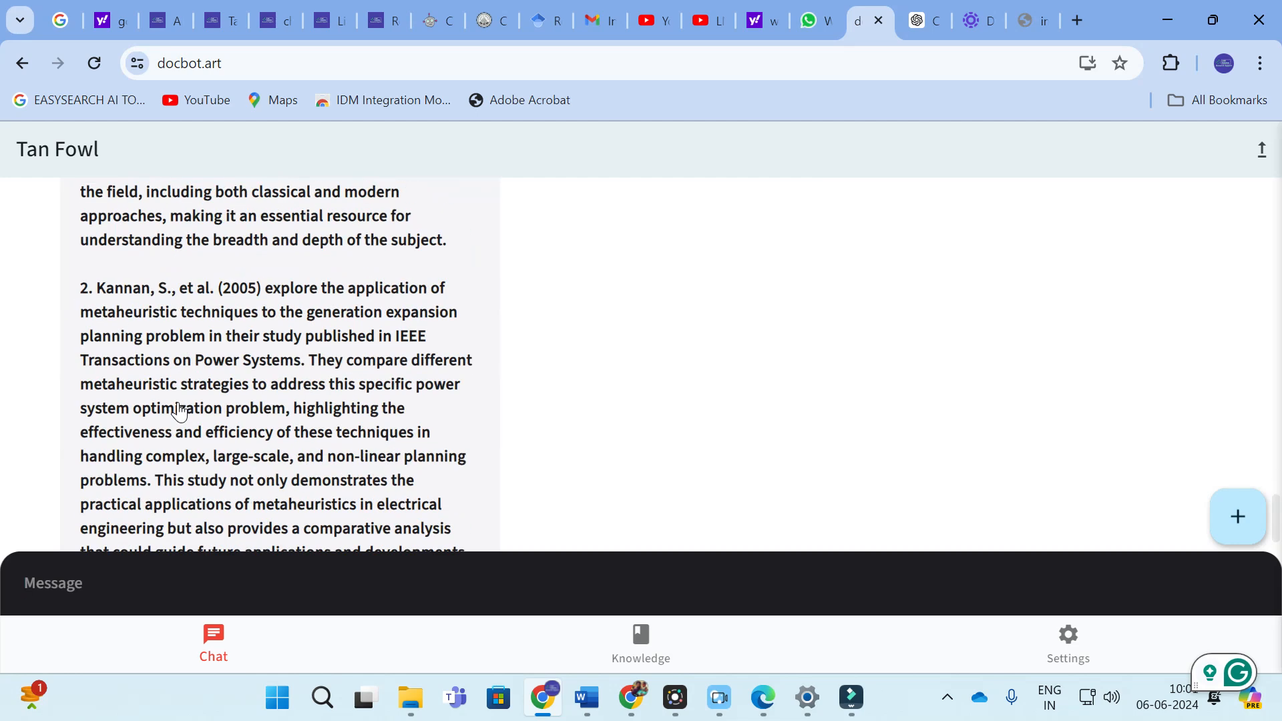
pyautogui.scroll(-8, 180, 414)
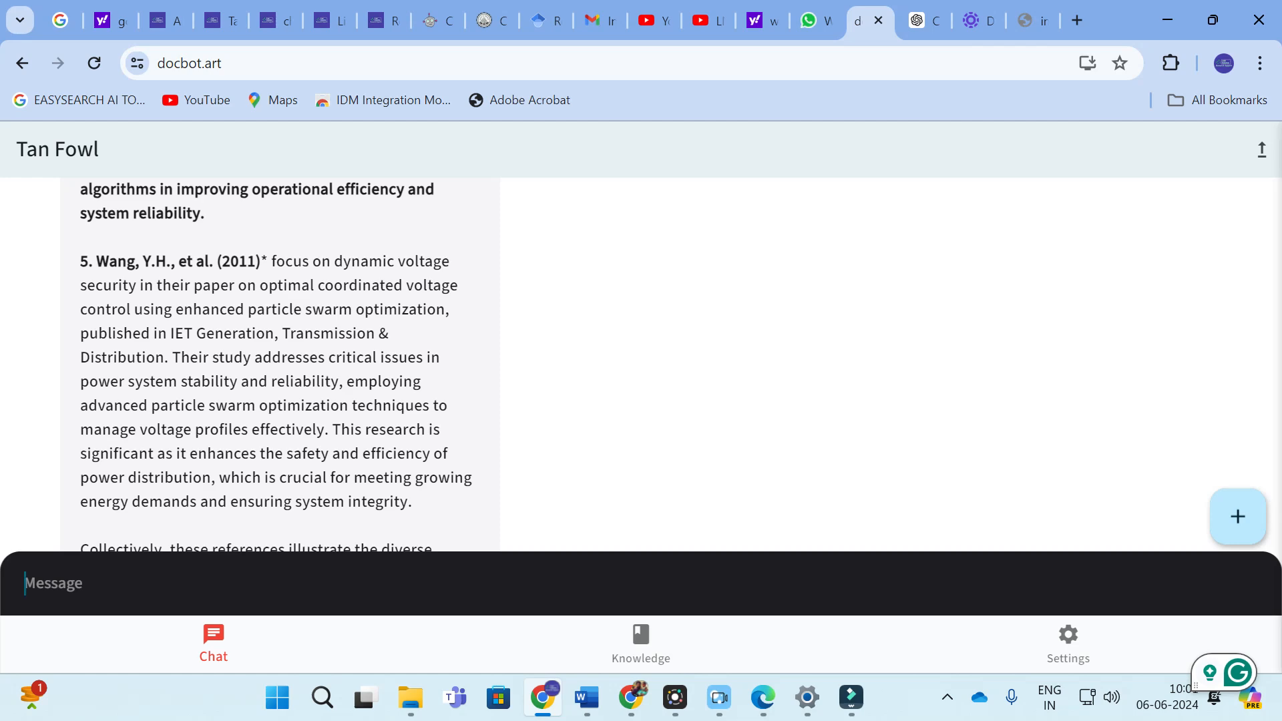
pyautogui.scroll(-4, 277, 364)
pyautogui.scroll(6, 277, 364)
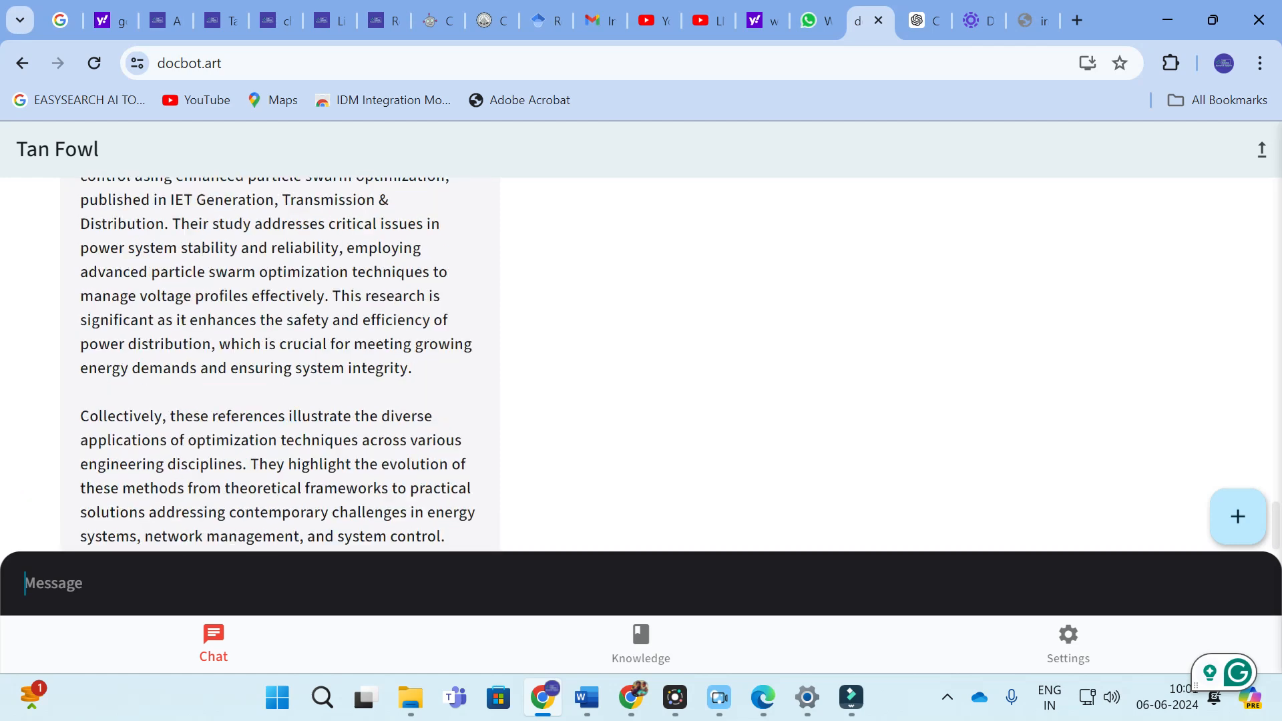
pyautogui.scroll(10, 316, 407)
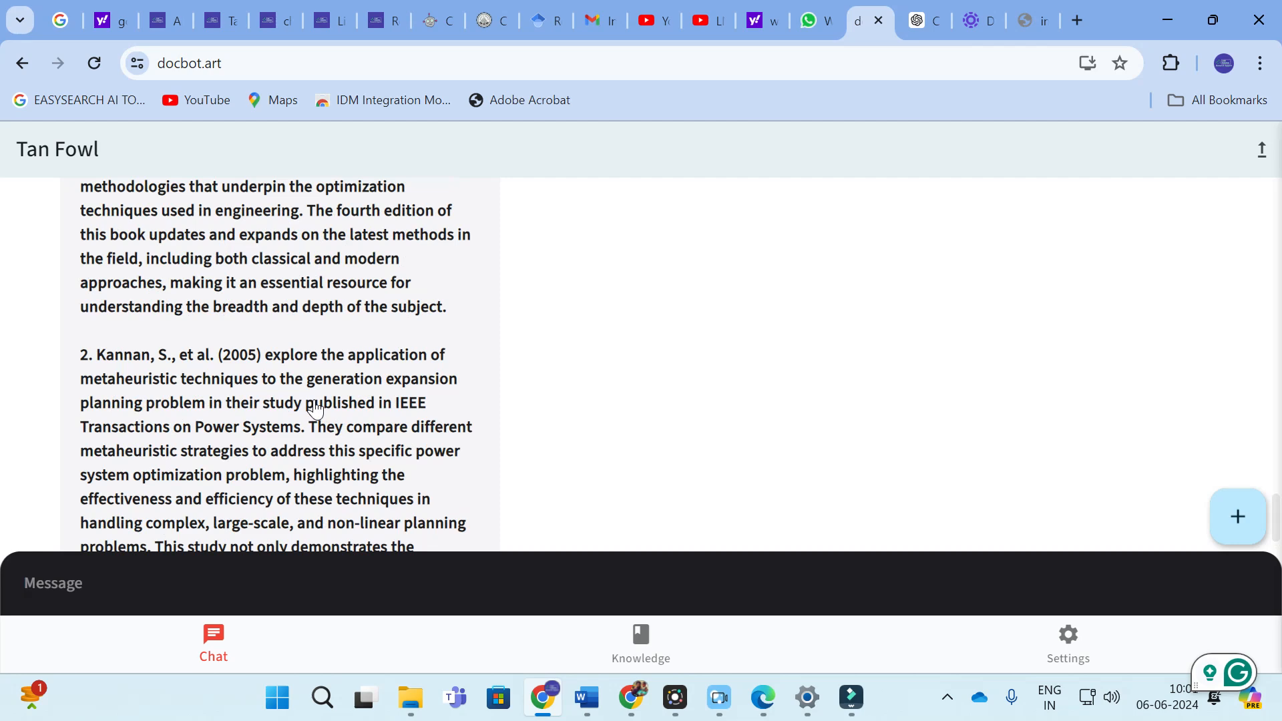
pyautogui.scroll(-4, 294, 374)
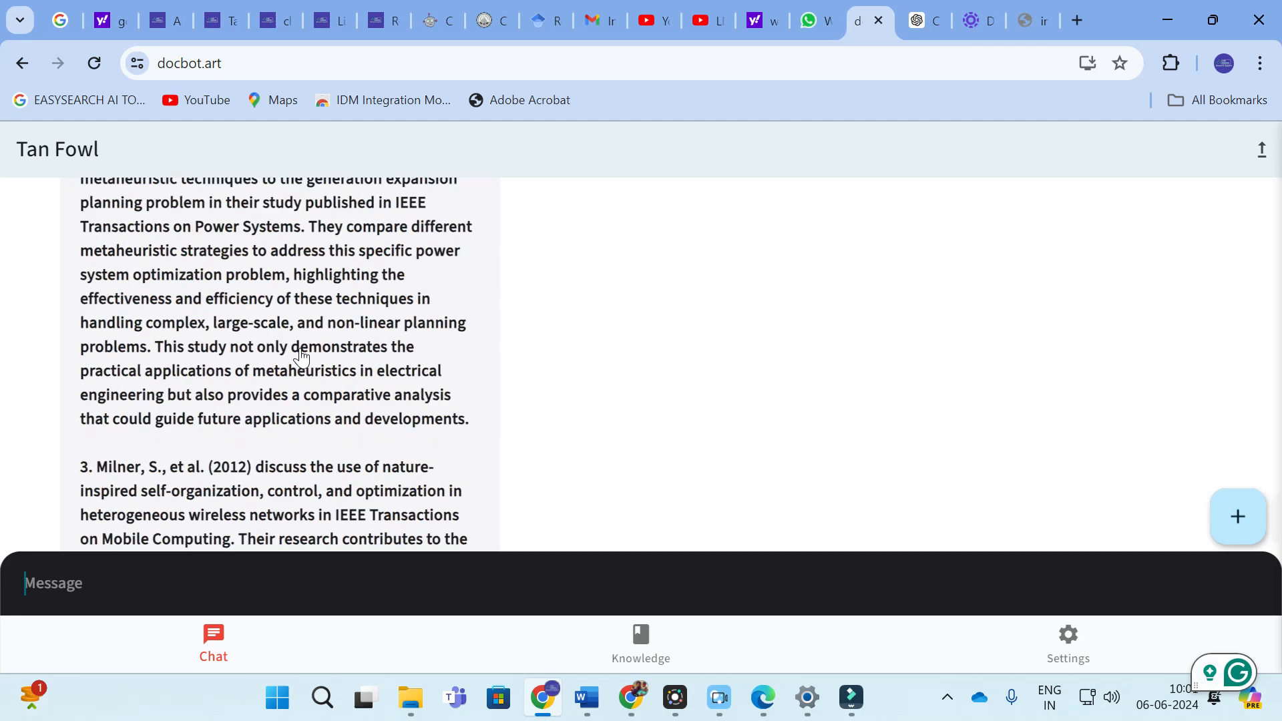
pyautogui.scroll(-5, 302, 355)
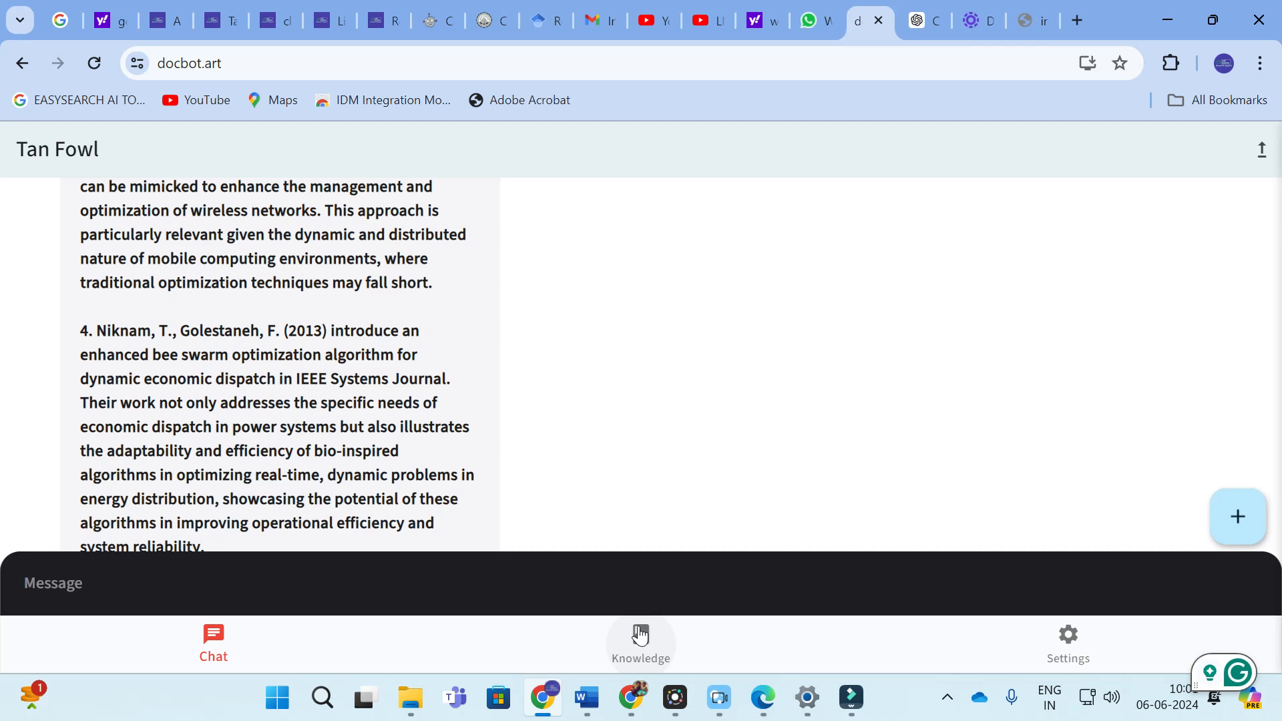
pyautogui.scroll(4, 291, 368)
pyautogui.scroll(2, 292, 369)
pyautogui.scroll(-14, 292, 369)
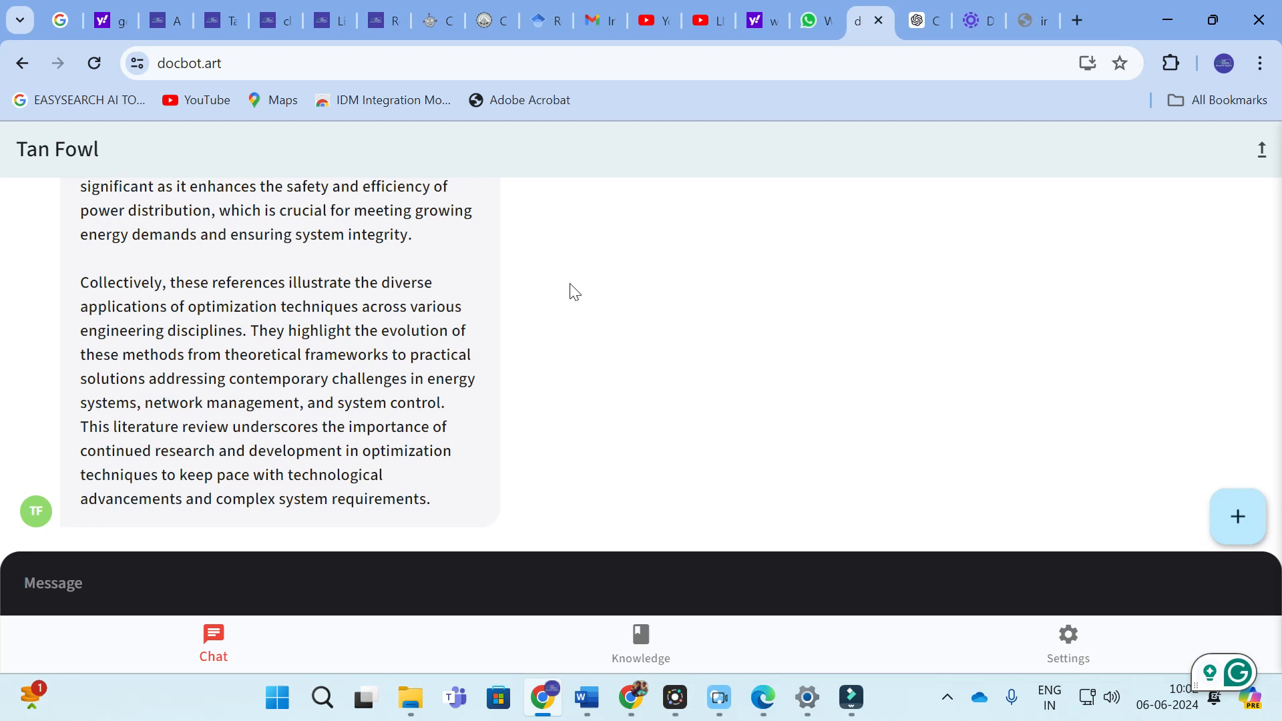
# View docbot's Premium and Enterprise subscription plans and return to the chat
pyautogui.click(1274, 151)
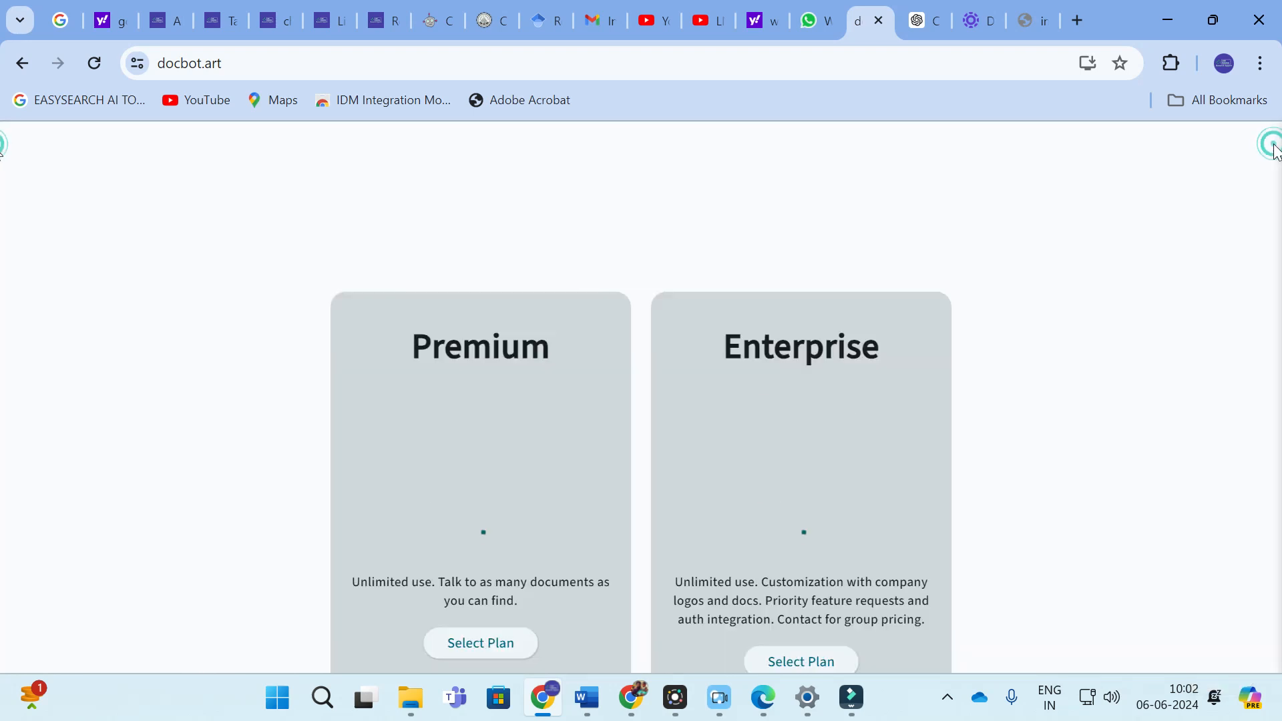
pyautogui.scroll(-1, 506, 323)
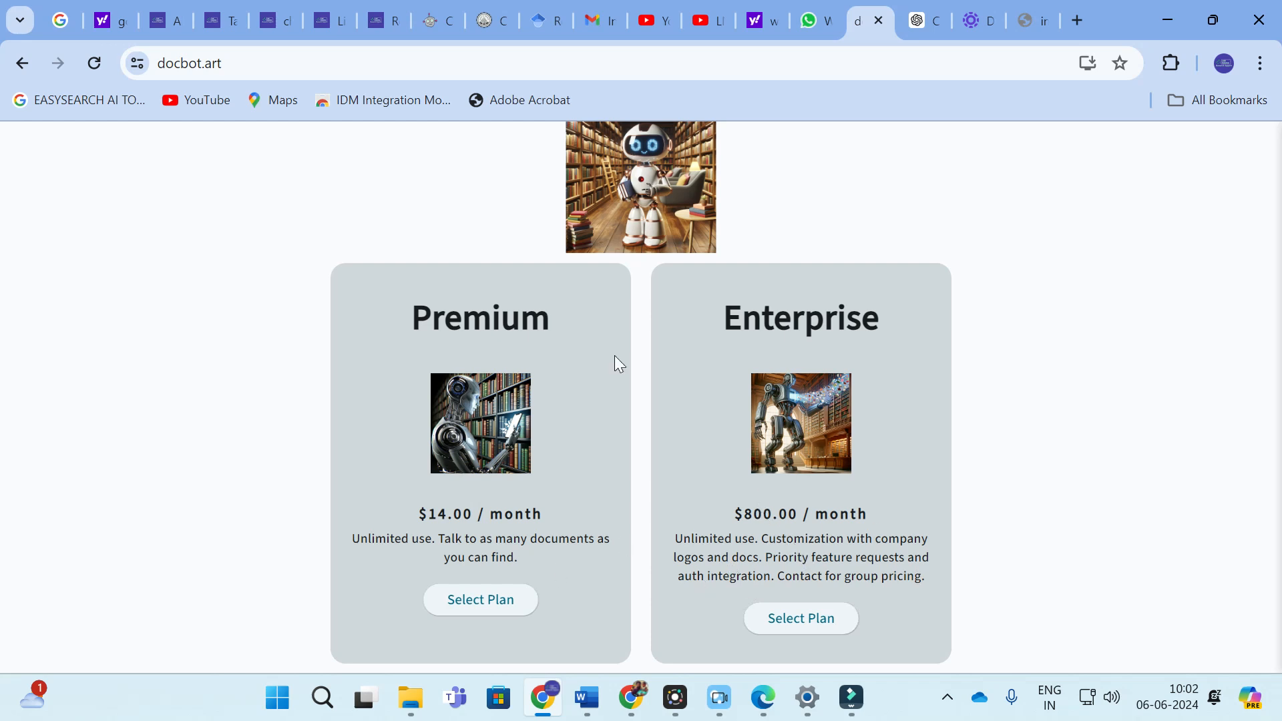
pyautogui.click(22, 64)
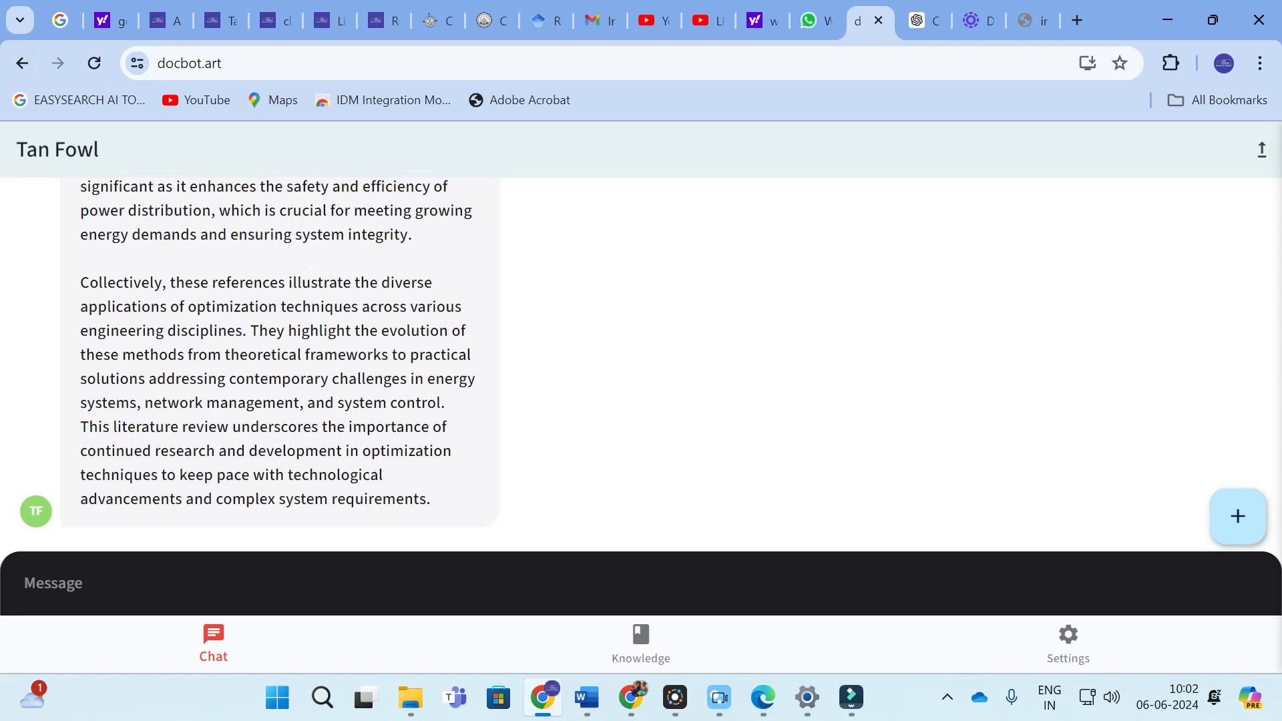